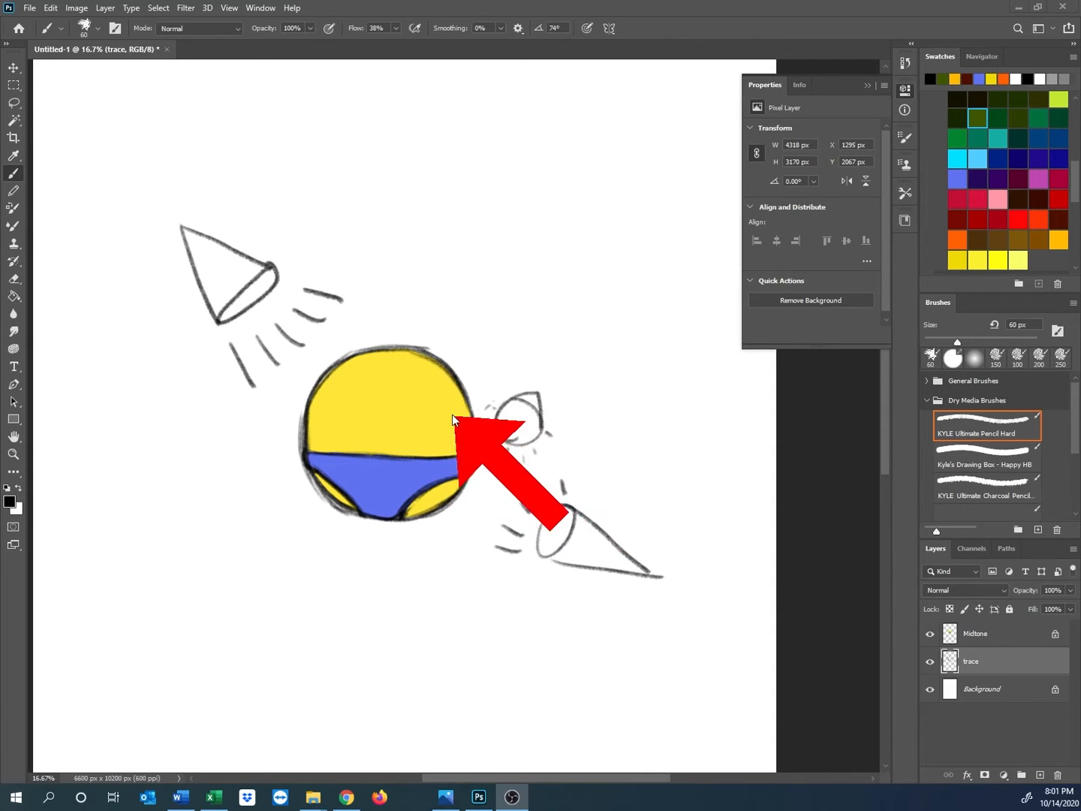
left_click(1001, 639)
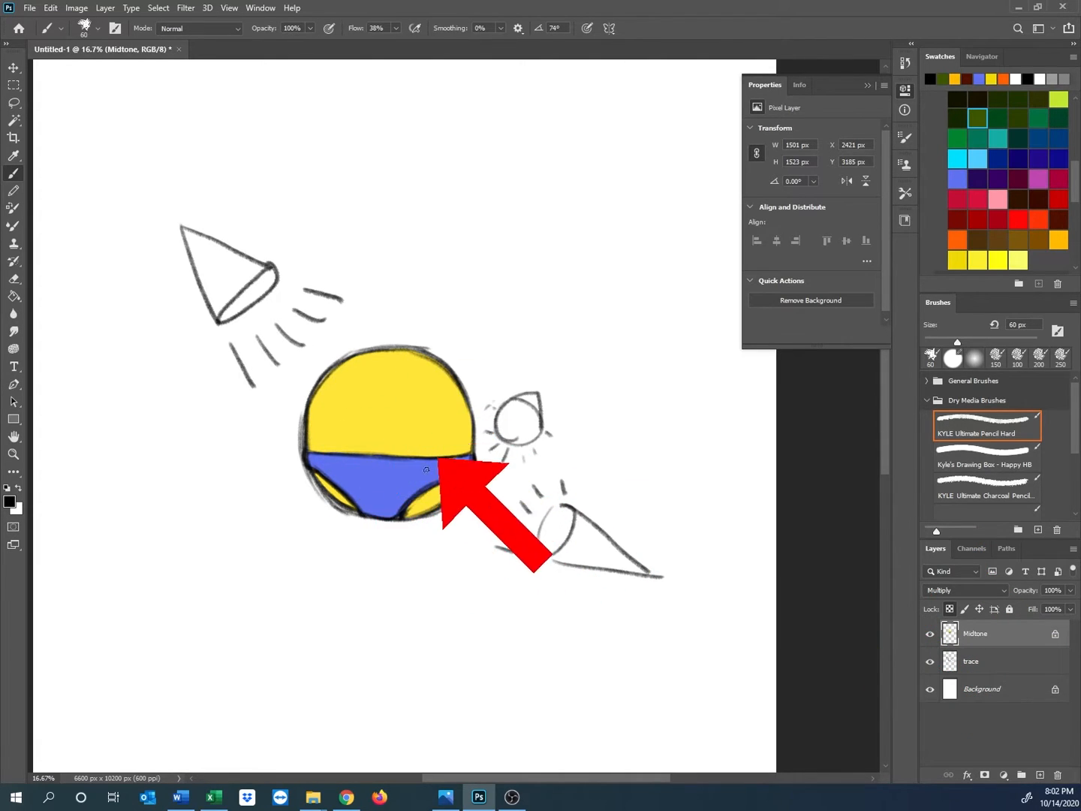
left_click(105, 10)
mouse_move(188, 185)
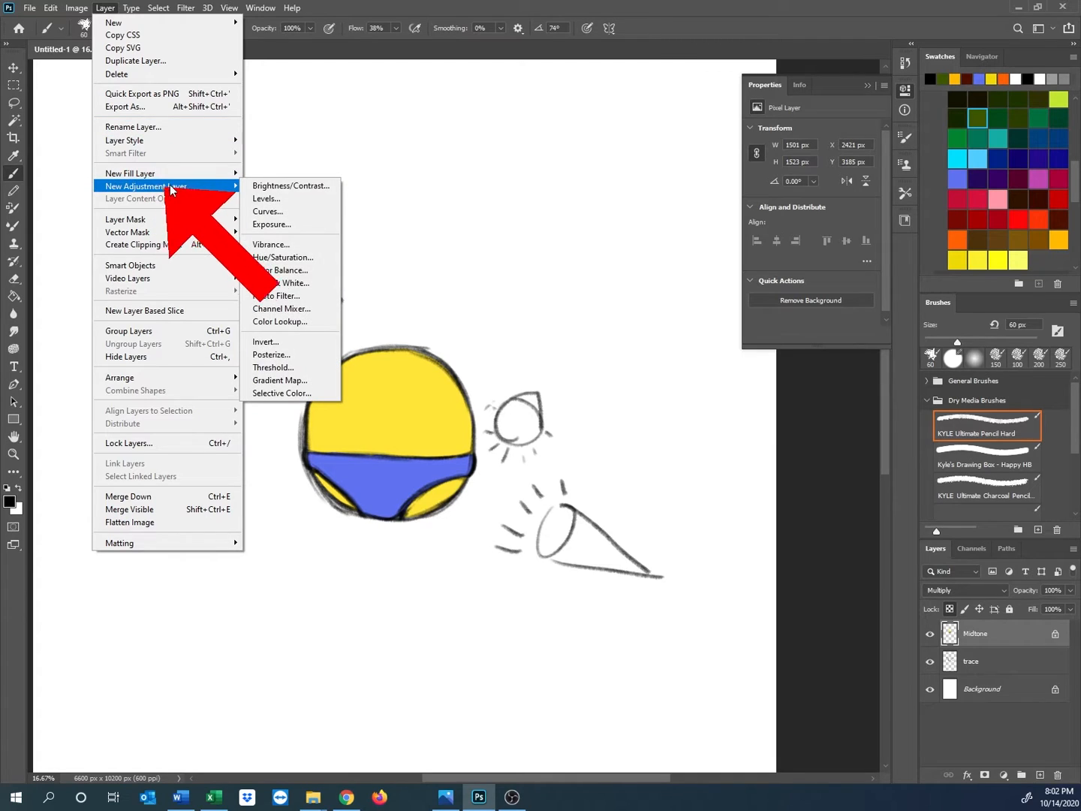
left_click(284, 256)
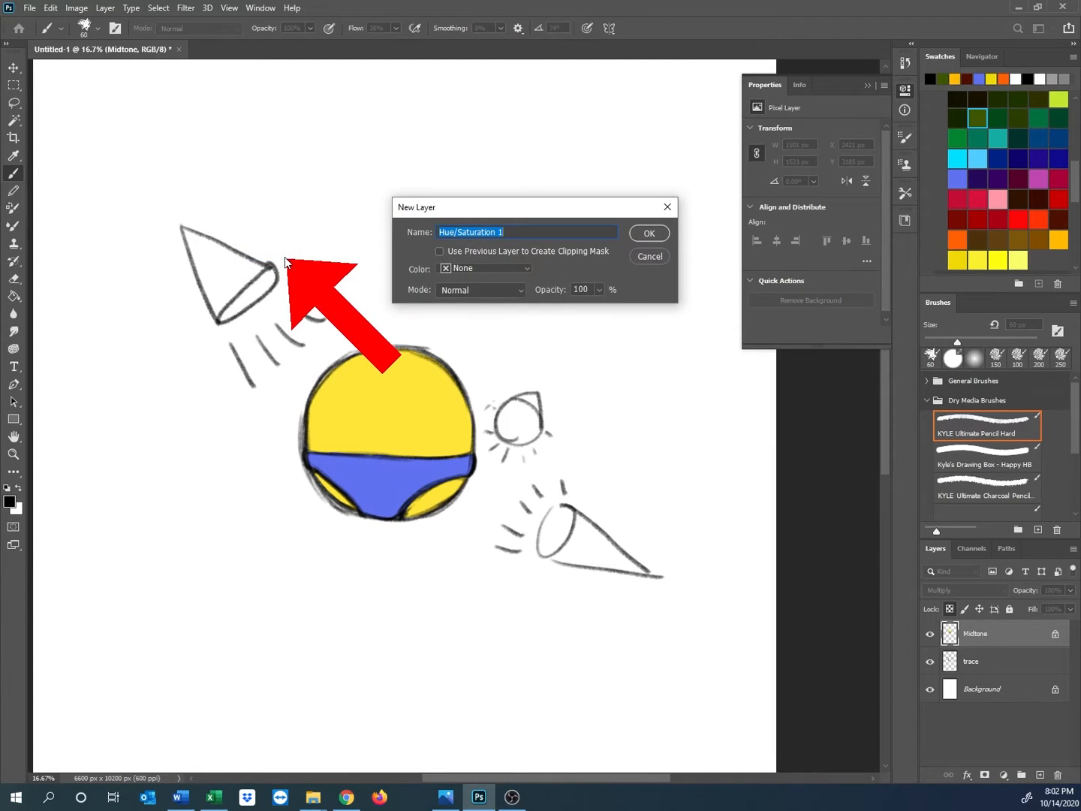
type("Sha")
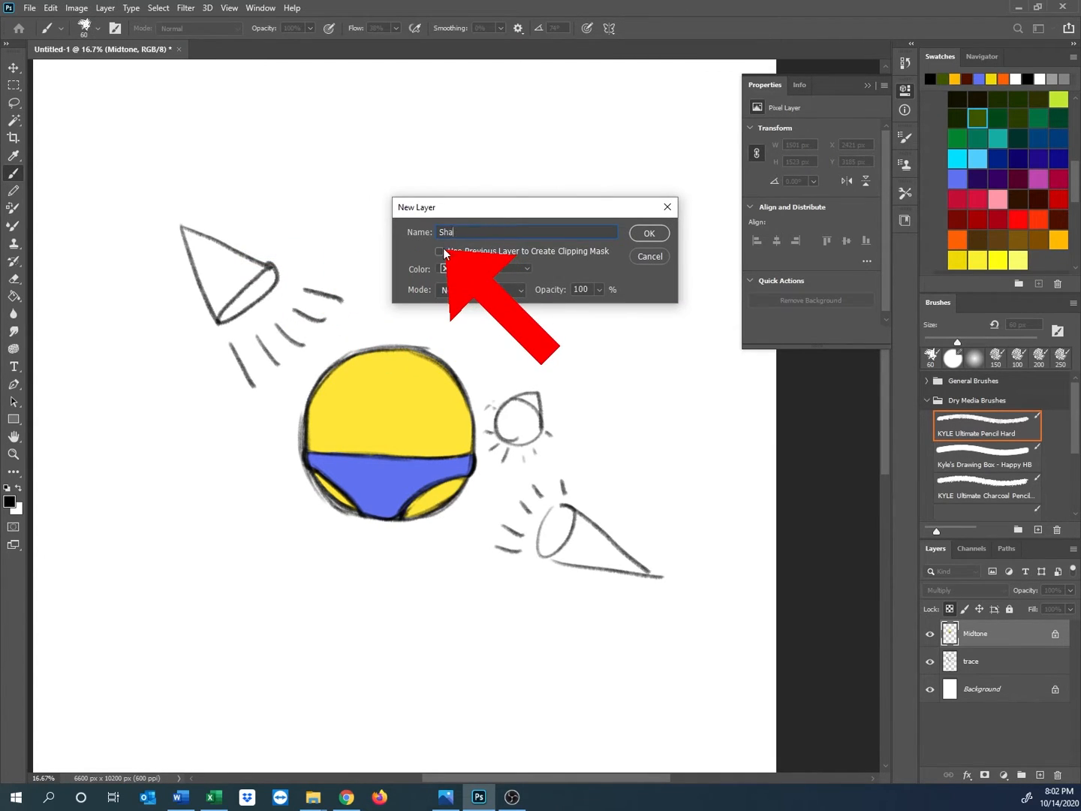
type("dow")
key("Return")
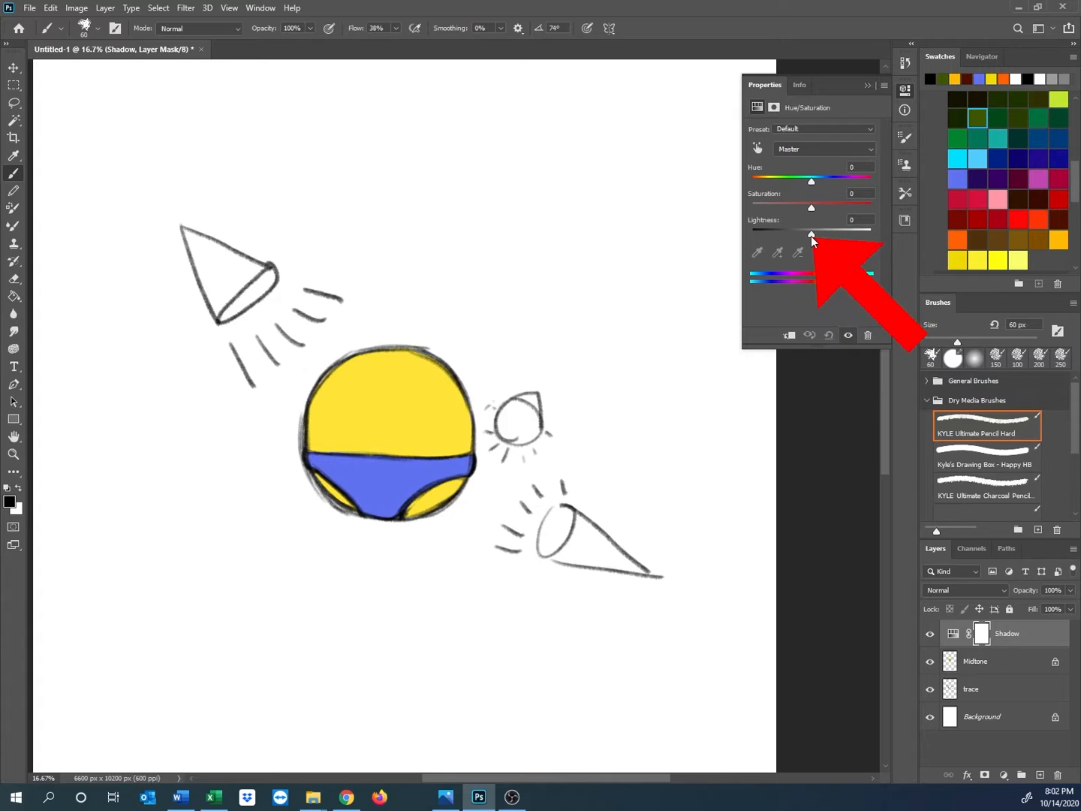
left_click_drag(811, 234, 781, 234)
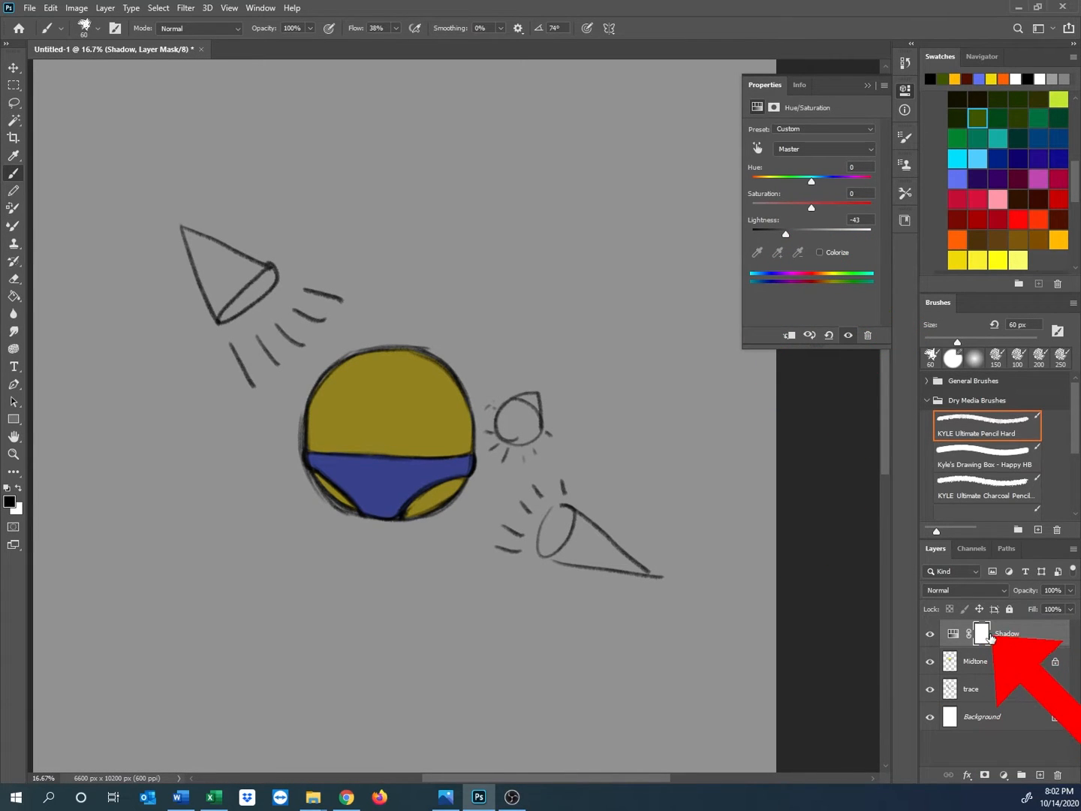
key("ctrl+z")
key("ctrl+z")
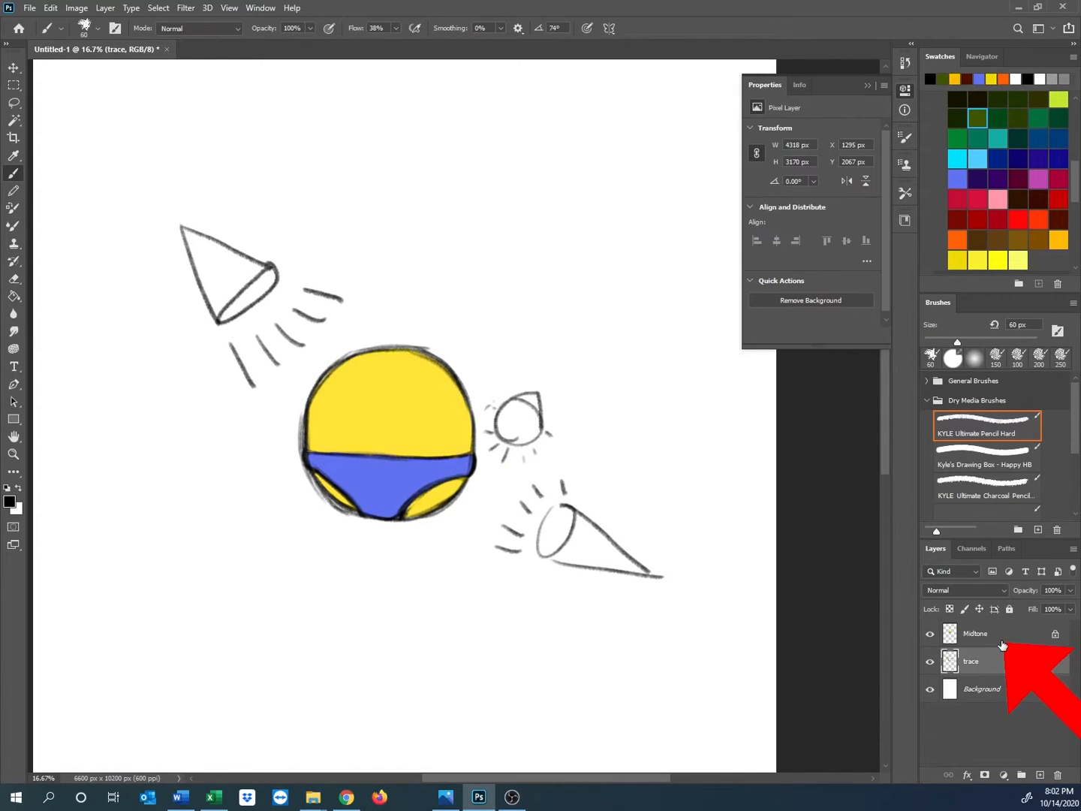
Load the Midtone layer's painted area as a selection and add a Hue/Saturation adjustment layer named Shadow limited to it.
left_click(968, 630)
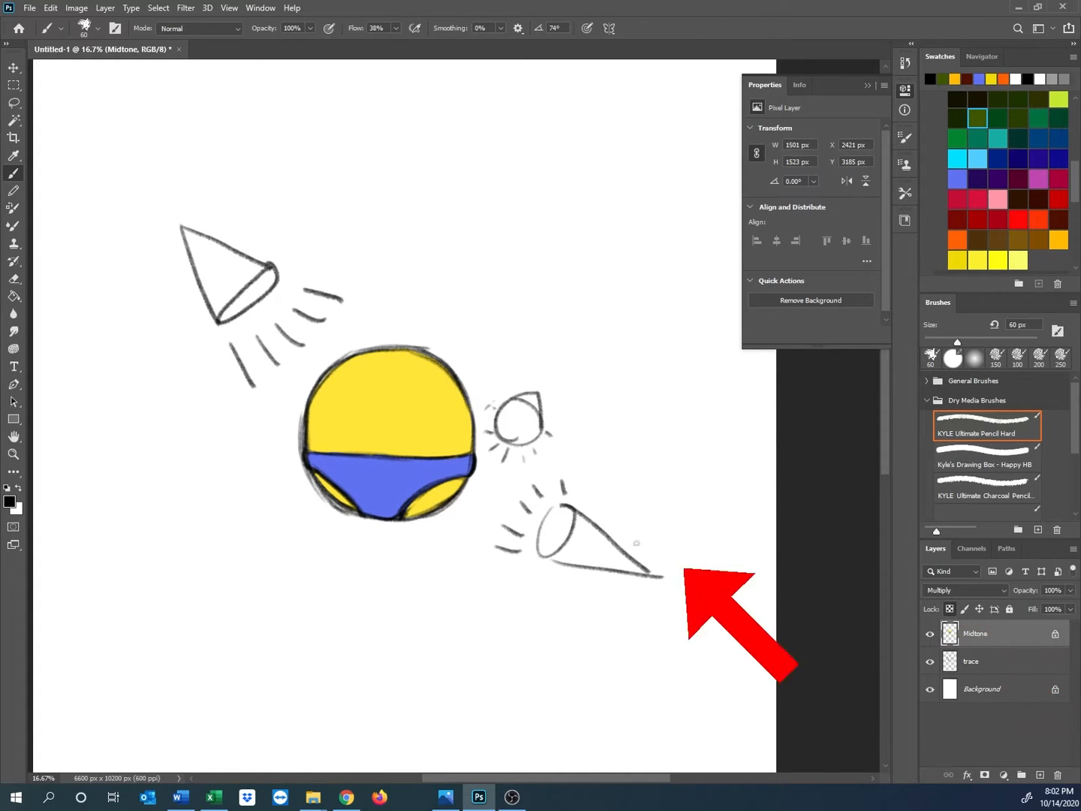
left_click(949, 636, "ctrl")
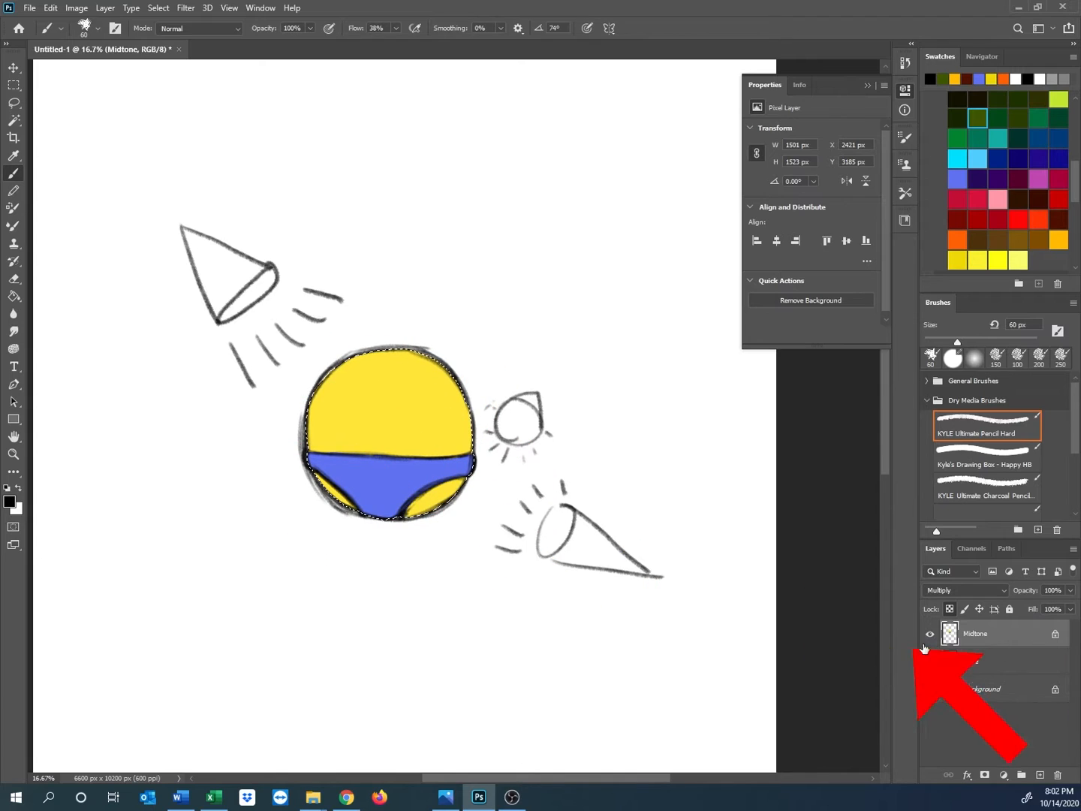
left_click(104, 8)
mouse_move(202, 186)
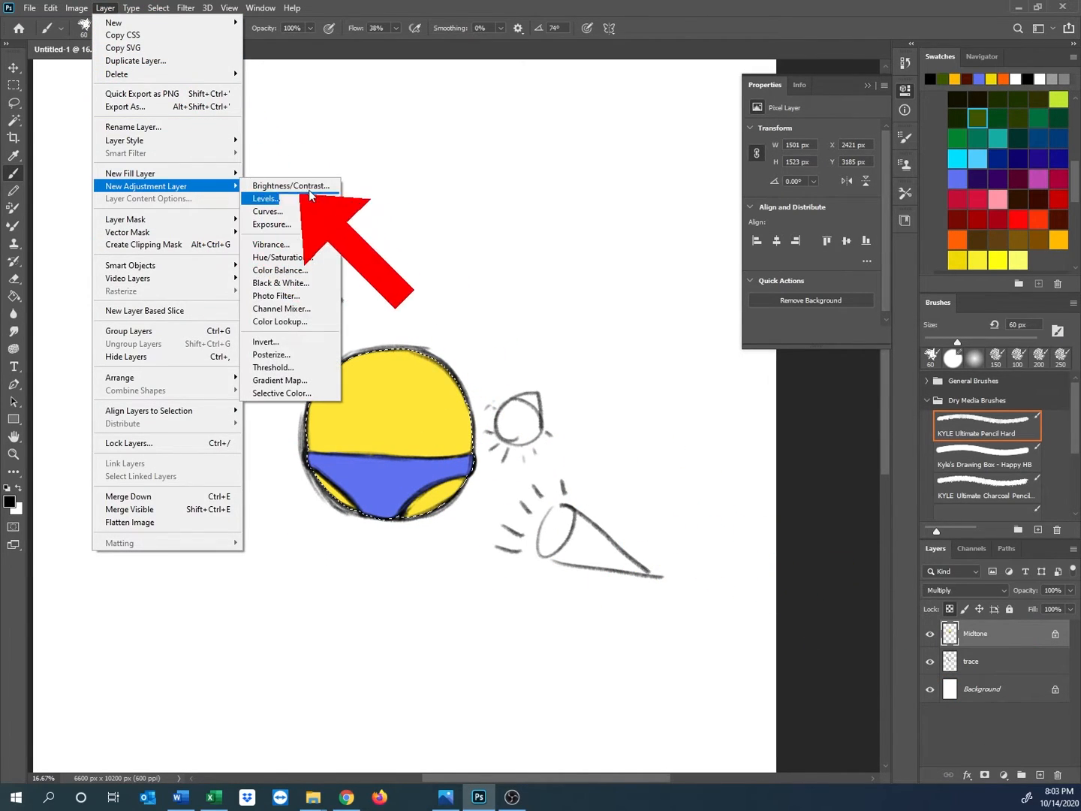
left_click(279, 257)
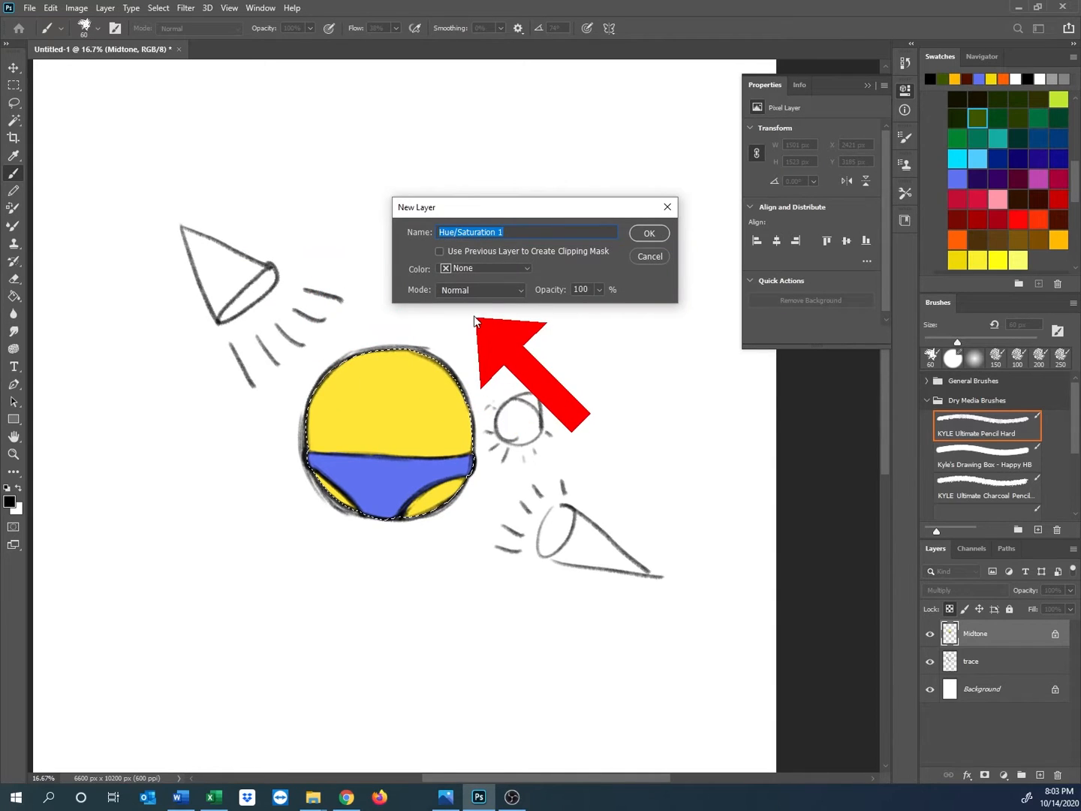
type("Shadow")
key("Return")
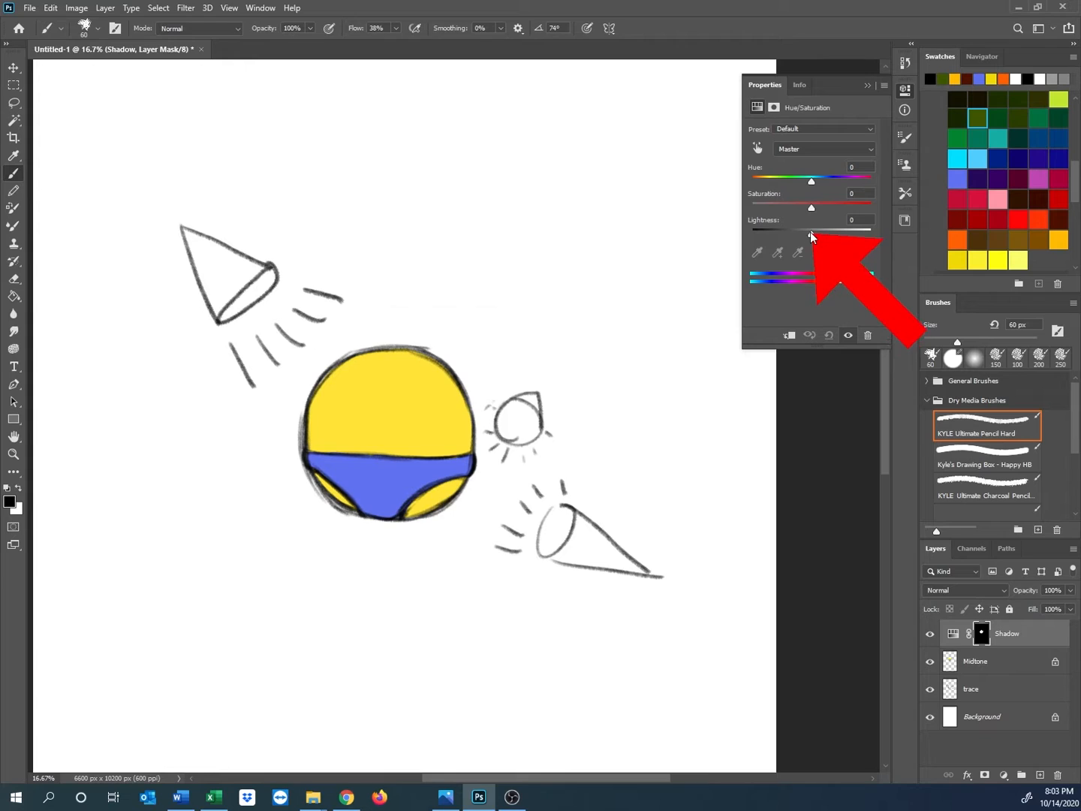
Set the Shadow adjustment's lightness to -40 and its saturation to -60.
mouse_move(810, 231)
left_mouse_down()
mouse_move(763, 231)
mouse_move(807, 240)
mouse_move(776, 234)
mouse_move(789, 240)
left_mouse_up()
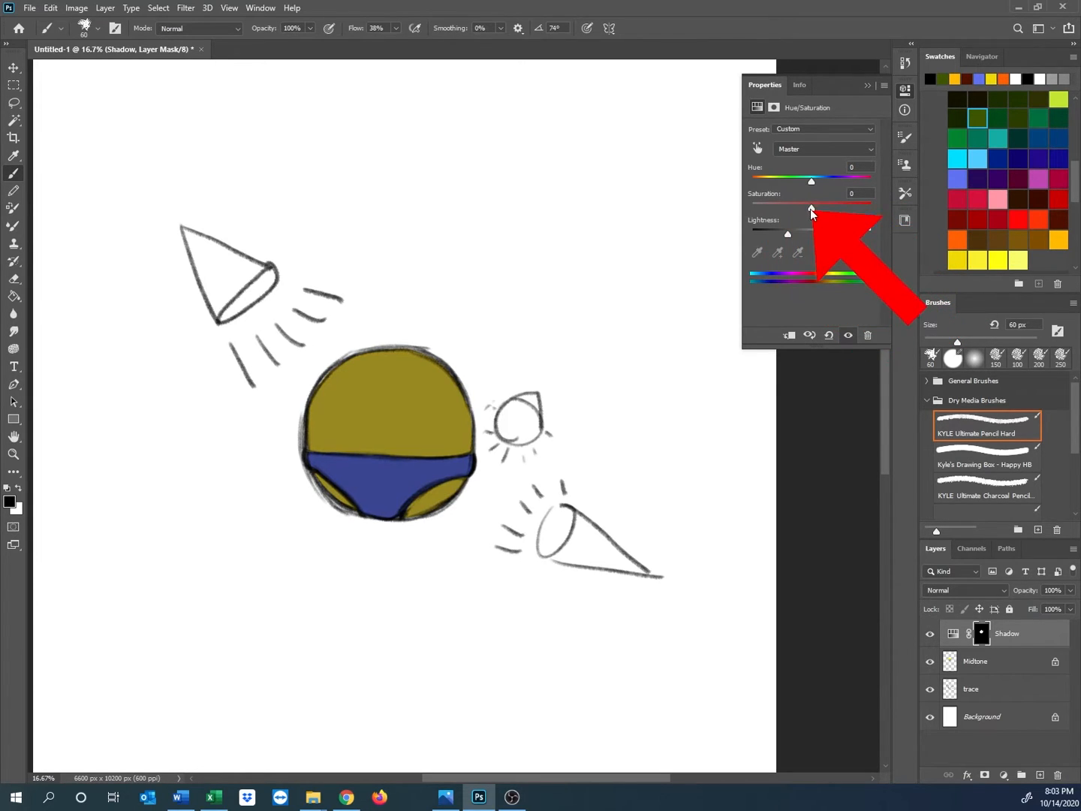
left_click_drag(810, 209, 772, 204)
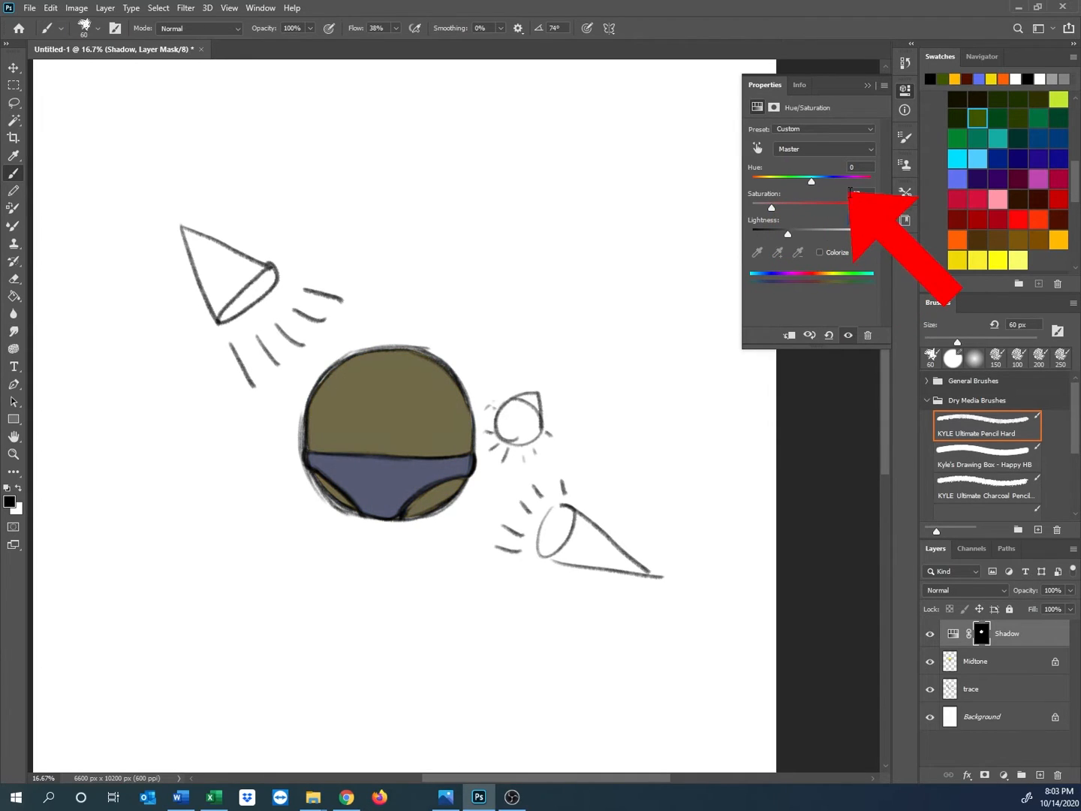
key("Tab")
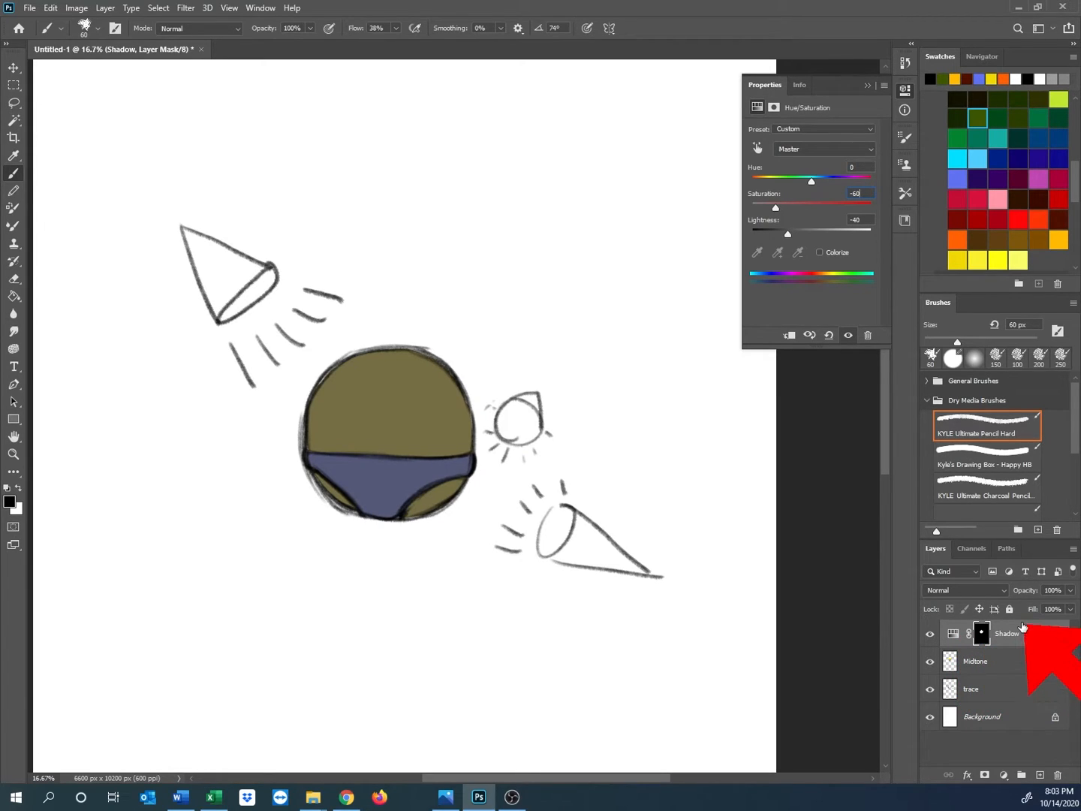
Put the Shadow adjustment layer in a collapsed group and give the group an inverted, all-black layer mask.
key("ctrl+g")
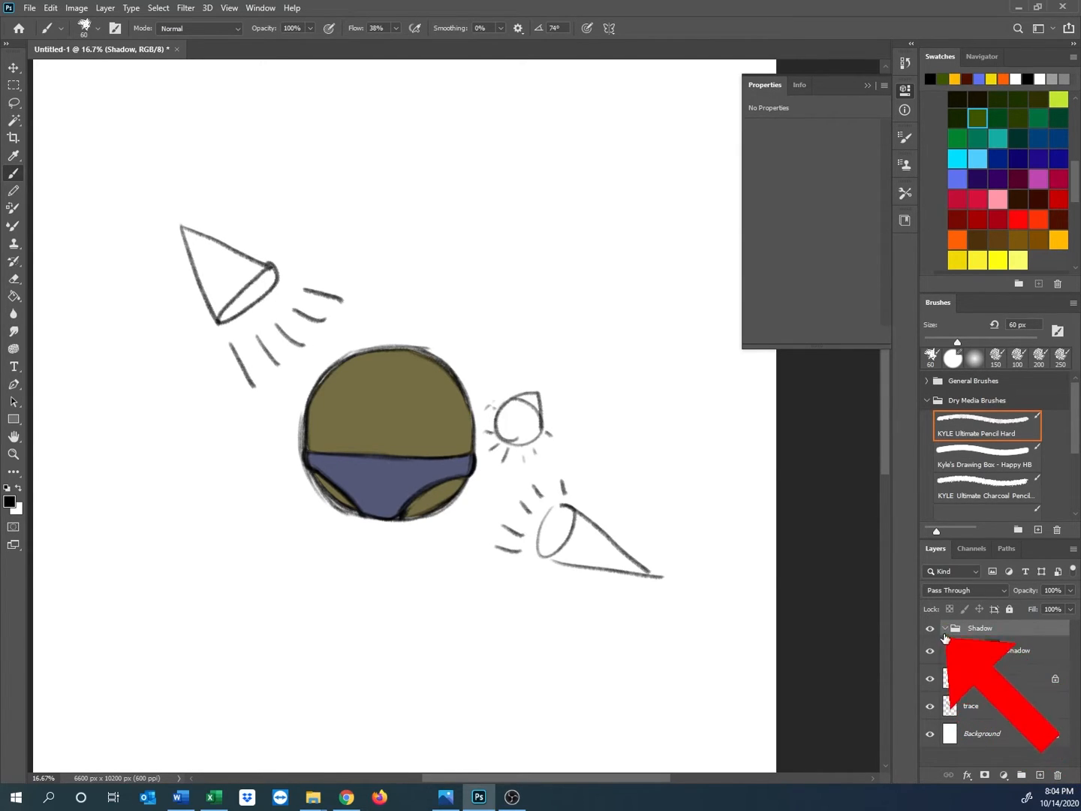
left_click(945, 628)
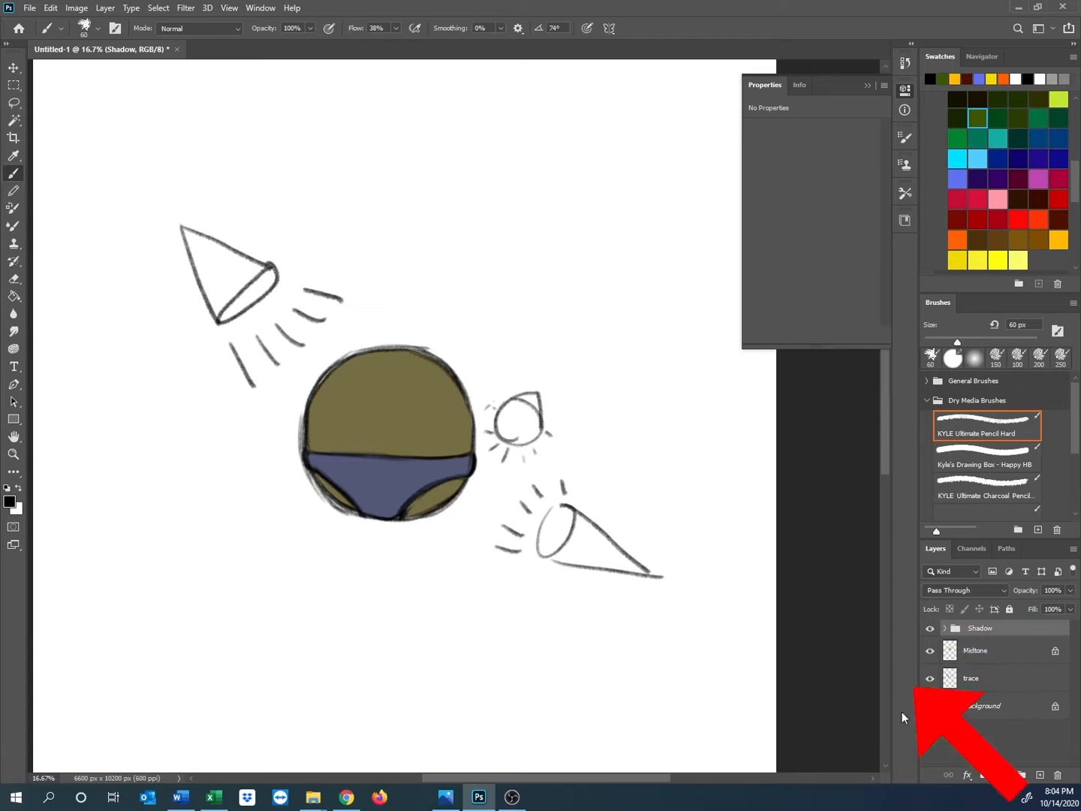
left_click(984, 774)
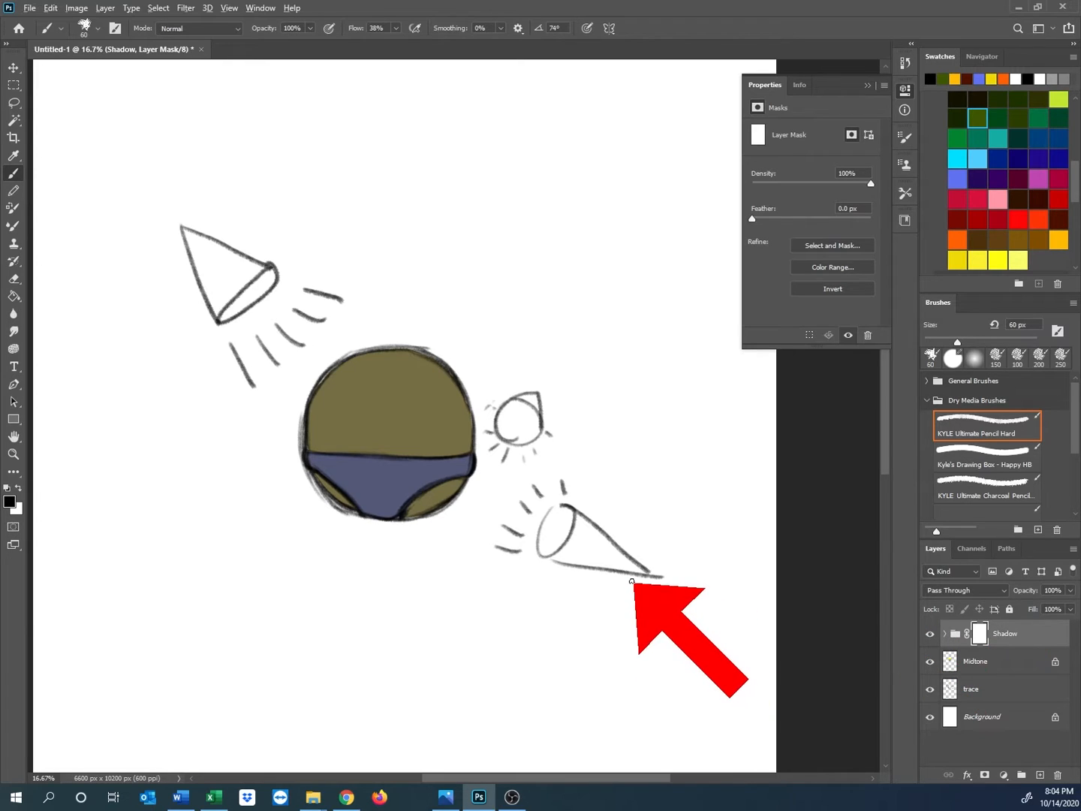
key("ctrl+i")
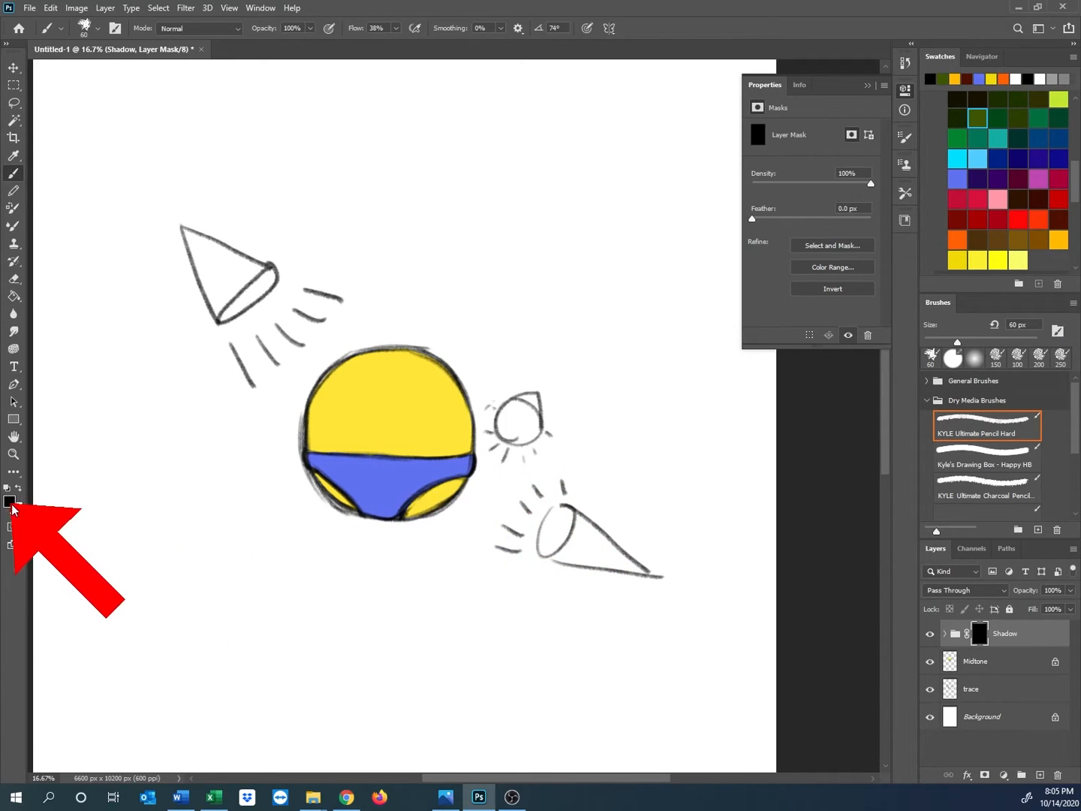
Paint white on the group mask over the ball's right side with the pencil brush, and trim the shadow edge with black.
key("x")
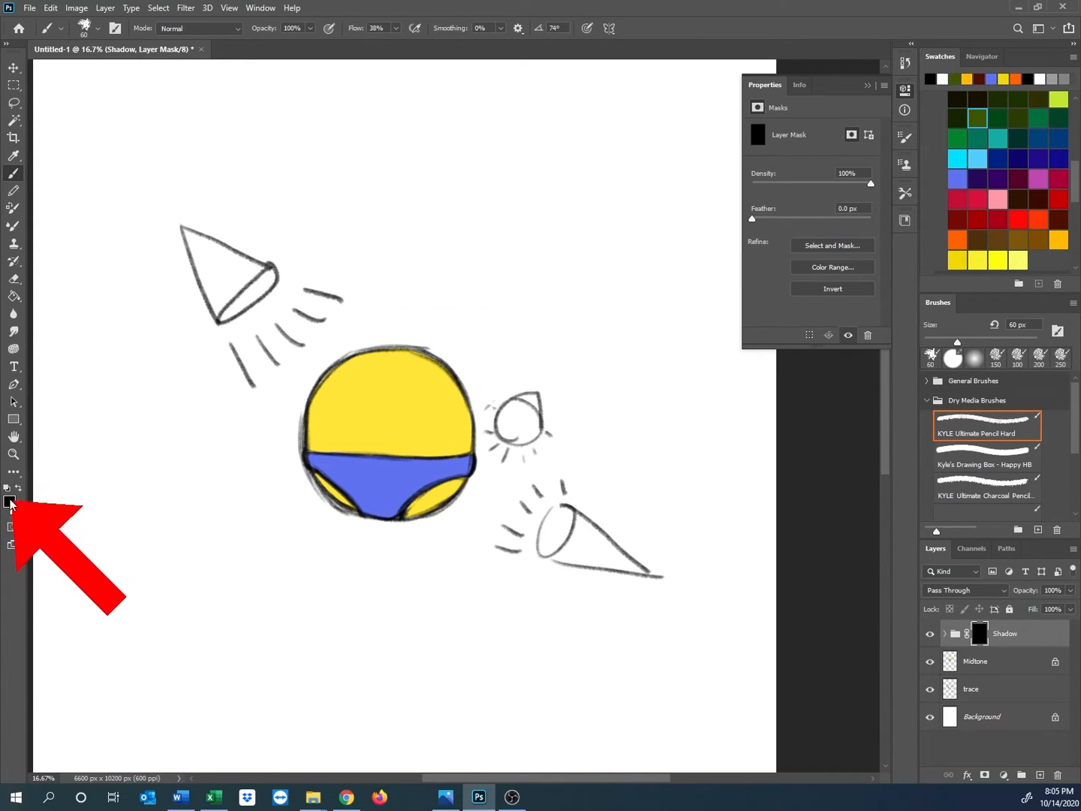
key("x")
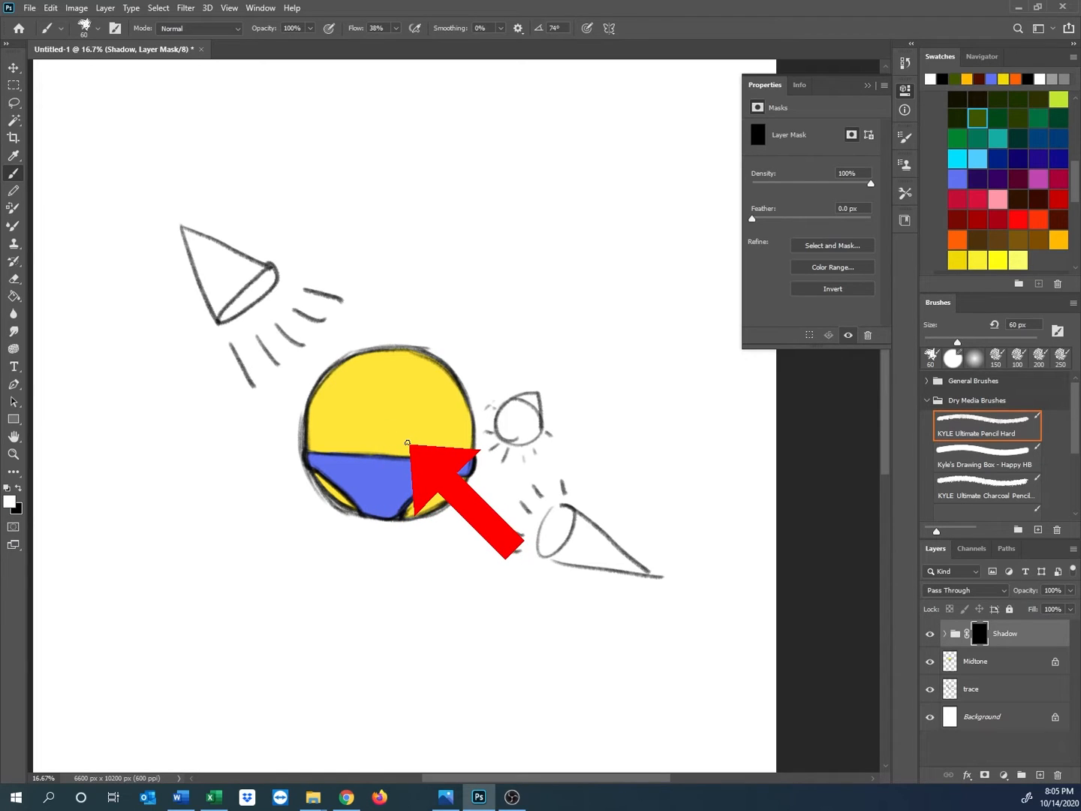
mouse_move(424, 457)
left_mouse_down()
mouse_move(426, 431)
mouse_move(416, 474)
mouse_move(460, 460)
mouse_move(477, 469)
mouse_move(423, 510)
mouse_move(406, 486)
mouse_move(417, 466)
mouse_move(333, 494)
mouse_move(369, 503)
left_mouse_up()
mouse_move(428, 436)
left_mouse_down()
mouse_move(450, 431)
mouse_move(444, 418)
mouse_move(456, 439)
mouse_move(421, 401)
mouse_move(398, 409)
mouse_move(449, 398)
mouse_move(465, 414)
mouse_move(409, 344)
mouse_move(398, 348)
mouse_move(417, 340)
left_mouse_up()
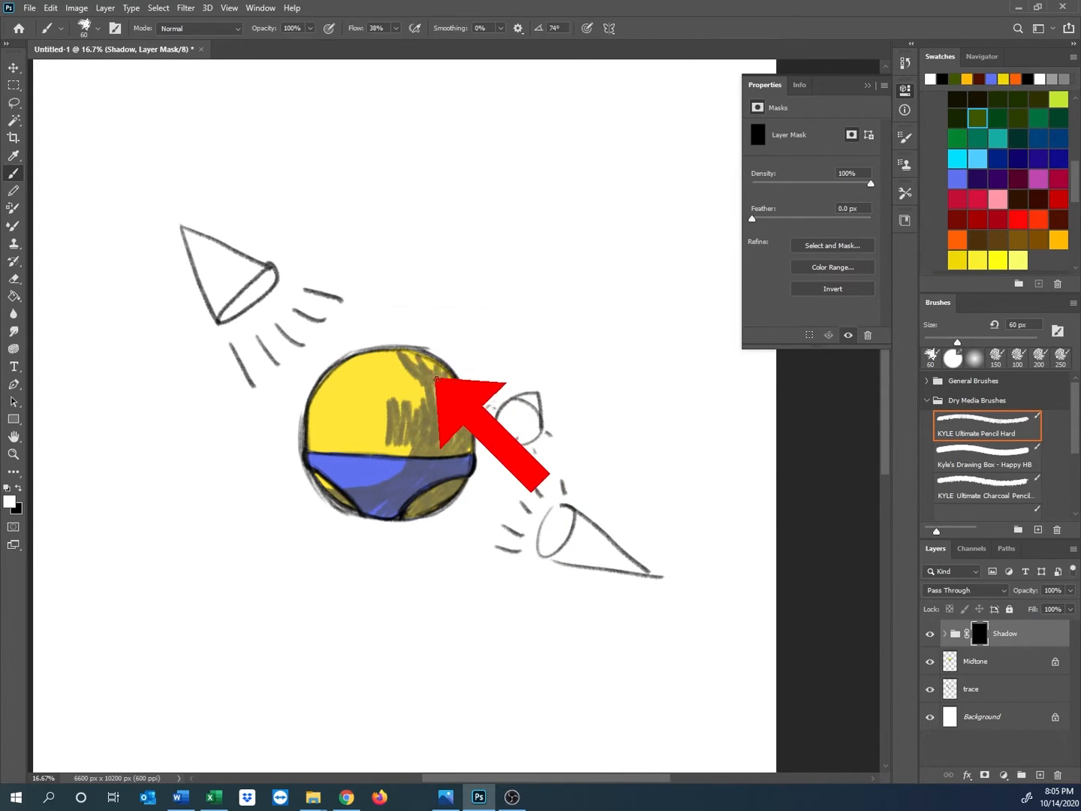
left_click(17, 489)
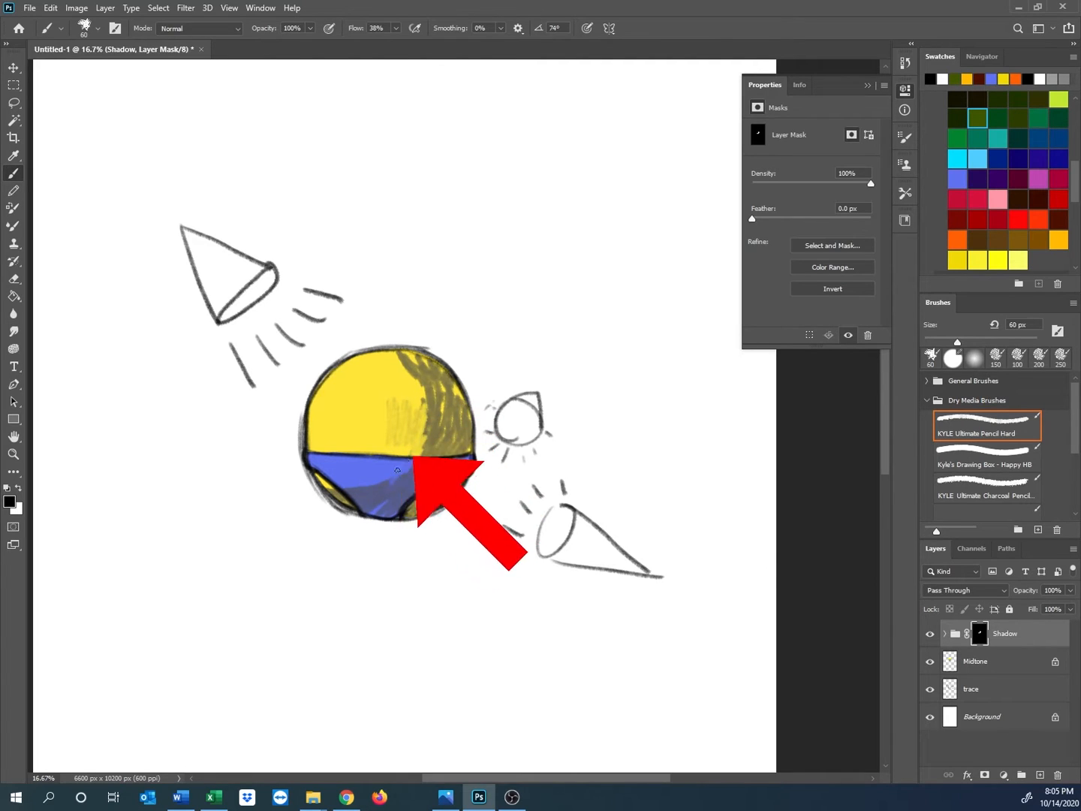
left_click_drag(397, 469, 374, 462)
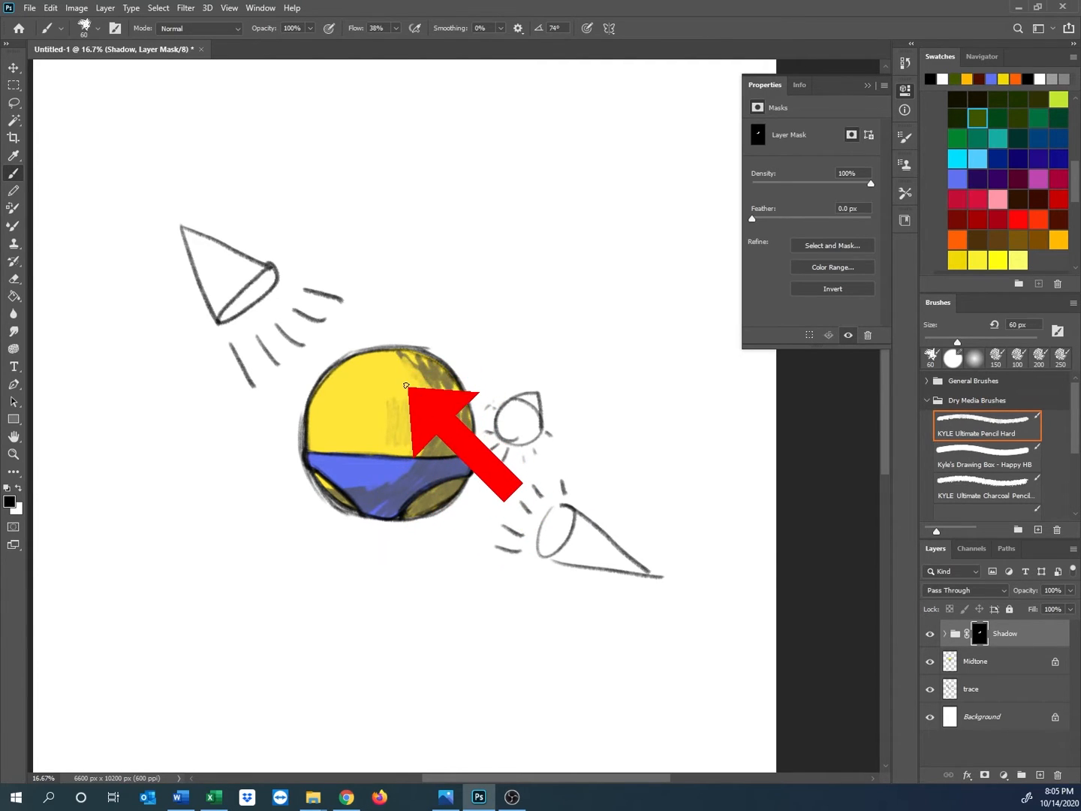
Repaint the ball's shadow on the mask in black and white using Kyle's Ultimate Pastel Palooza brush at 500 px.
scroll(972, 495, "down", 2)
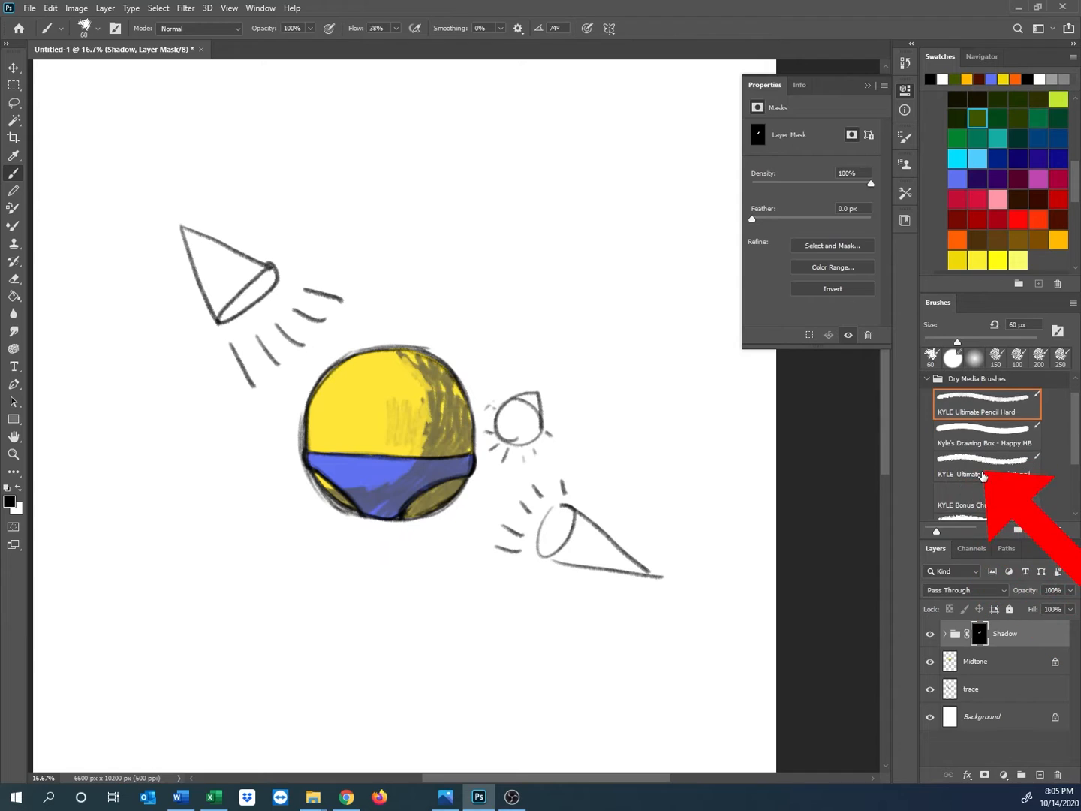
scroll(969, 496, "down", 3)
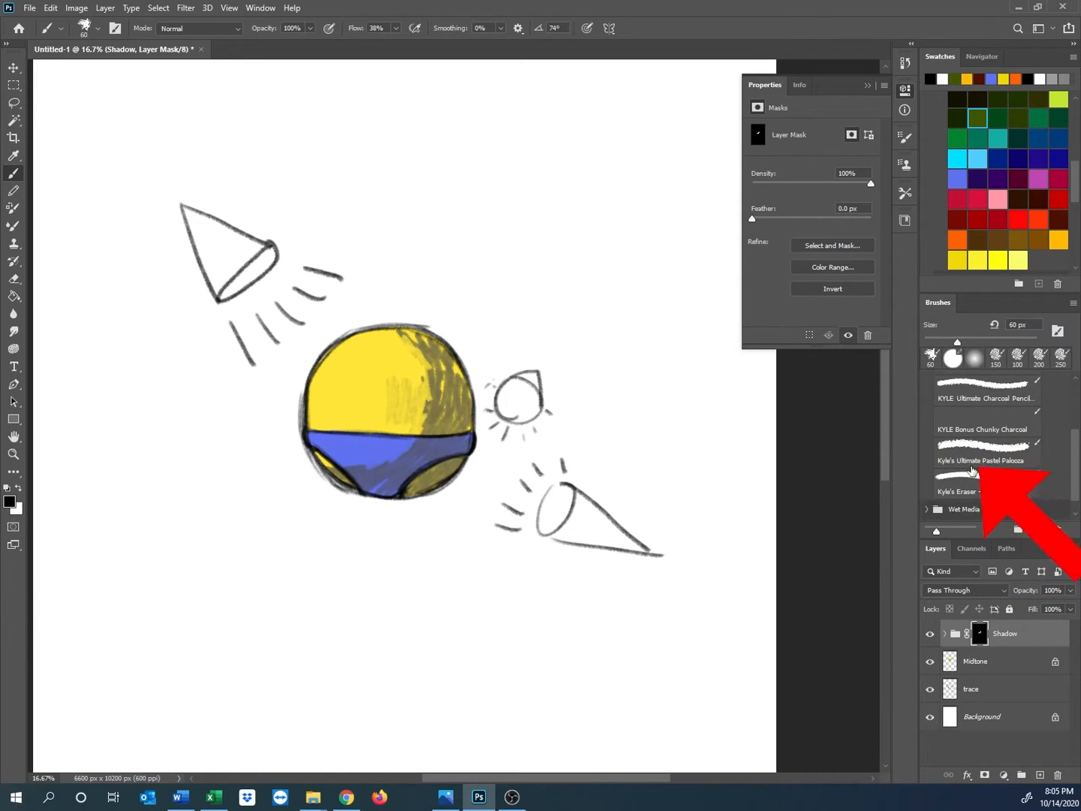
left_click(987, 449)
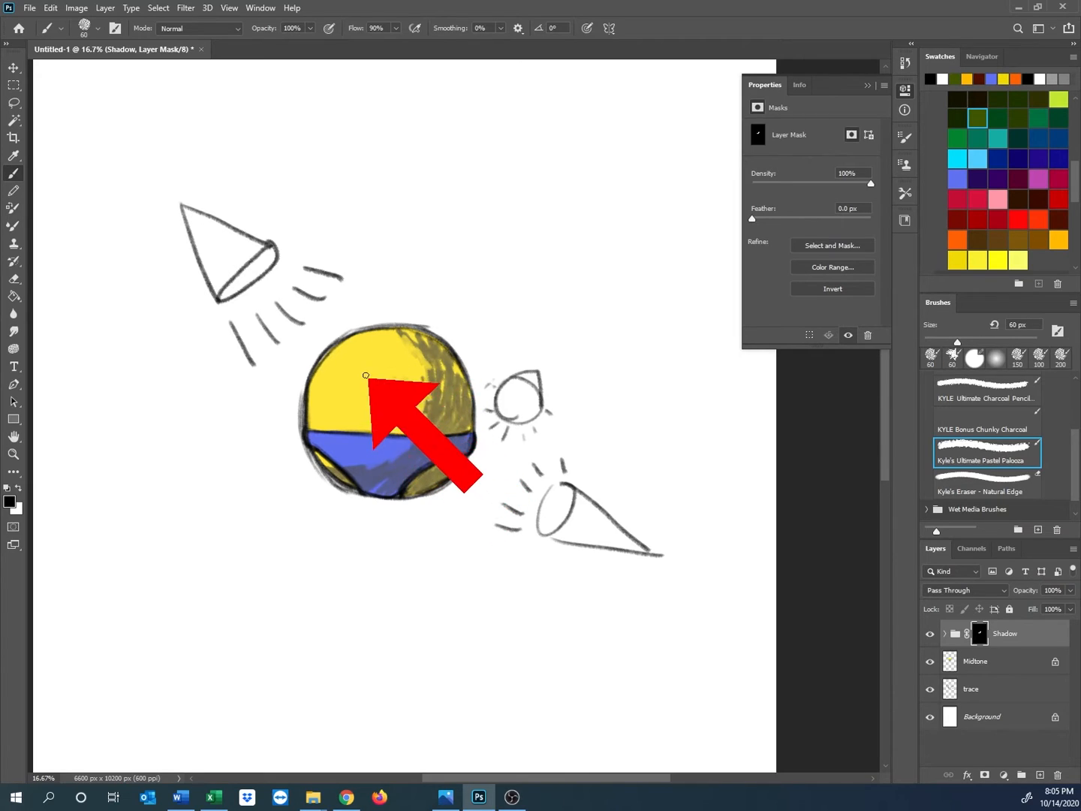
key("bracketright")
key("bracketright")
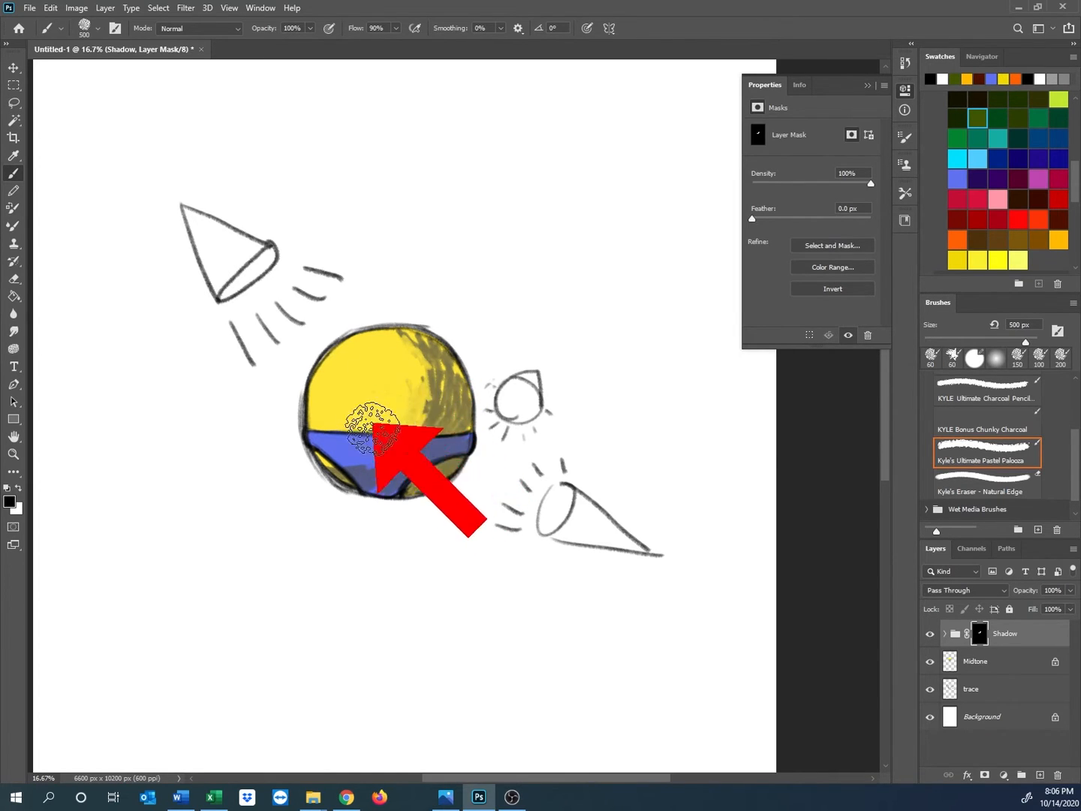
mouse_move(407, 390)
left_mouse_down()
mouse_move(378, 445)
mouse_move(398, 397)
mouse_move(388, 355)
mouse_move(338, 362)
mouse_move(346, 418)
mouse_move(395, 386)
mouse_move(369, 422)
mouse_move(402, 444)
mouse_move(448, 434)
mouse_move(472, 332)
mouse_move(459, 335)
mouse_move(451, 453)
mouse_move(461, 402)
mouse_move(435, 463)
mouse_move(397, 489)
mouse_move(421, 481)
mouse_move(328, 496)
left_mouse_up()
key("x")
mouse_move(412, 485)
left_mouse_down()
mouse_move(442, 436)
mouse_move(389, 487)
mouse_move(415, 474)
mouse_move(443, 429)
mouse_move(423, 459)
mouse_move(449, 408)
mouse_move(446, 335)
mouse_move(463, 365)
mouse_move(390, 505)
mouse_move(454, 490)
left_mouse_up()
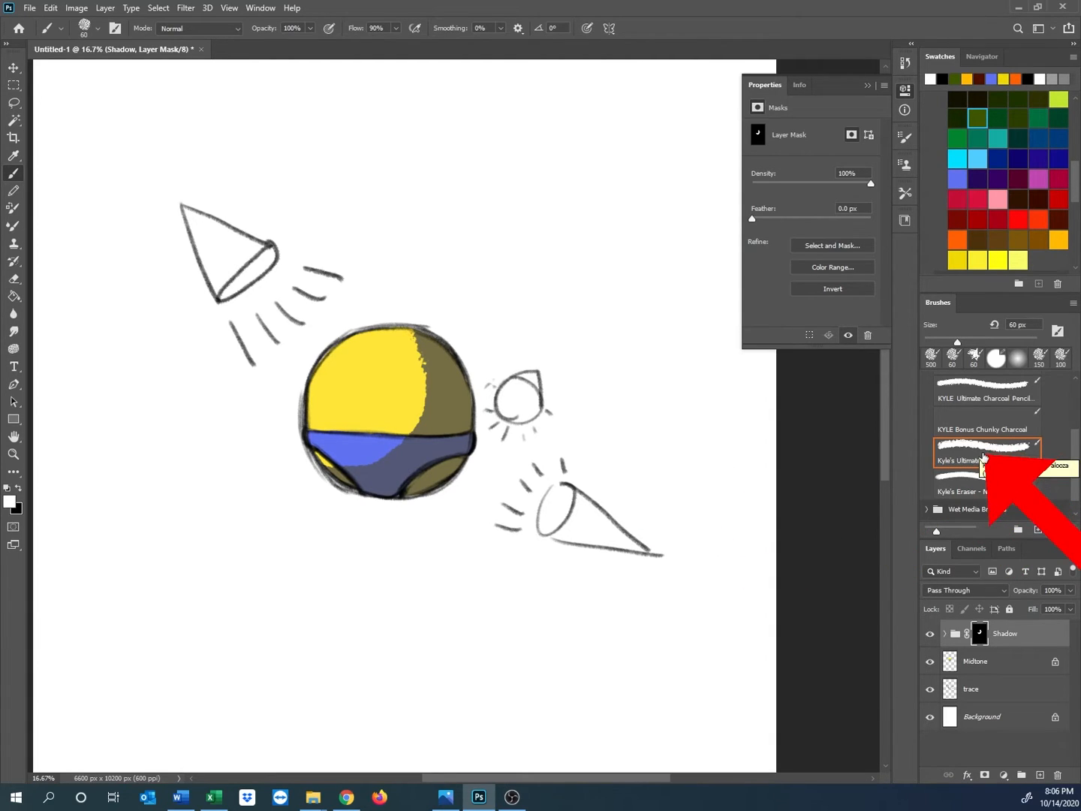
Enable Transfer on the 500 px pastel brush with a minimum opacity of 0%, and set its flow to 60%.
left_click(979, 450)
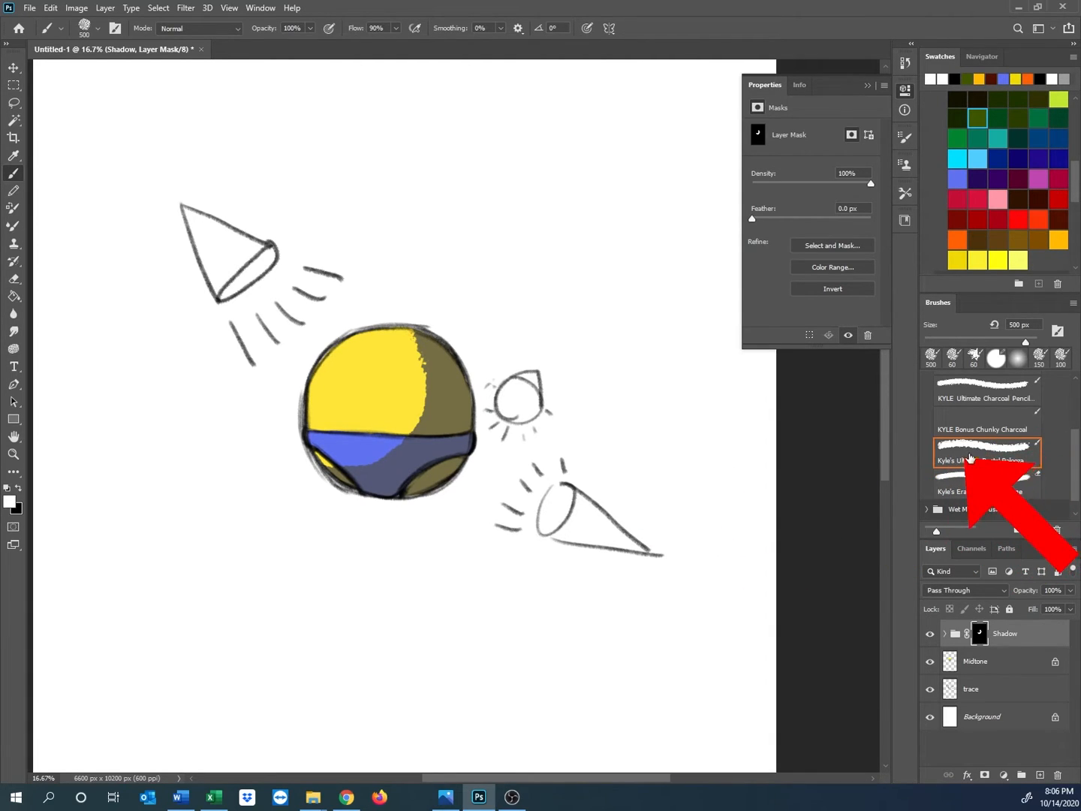
left_click(1053, 333)
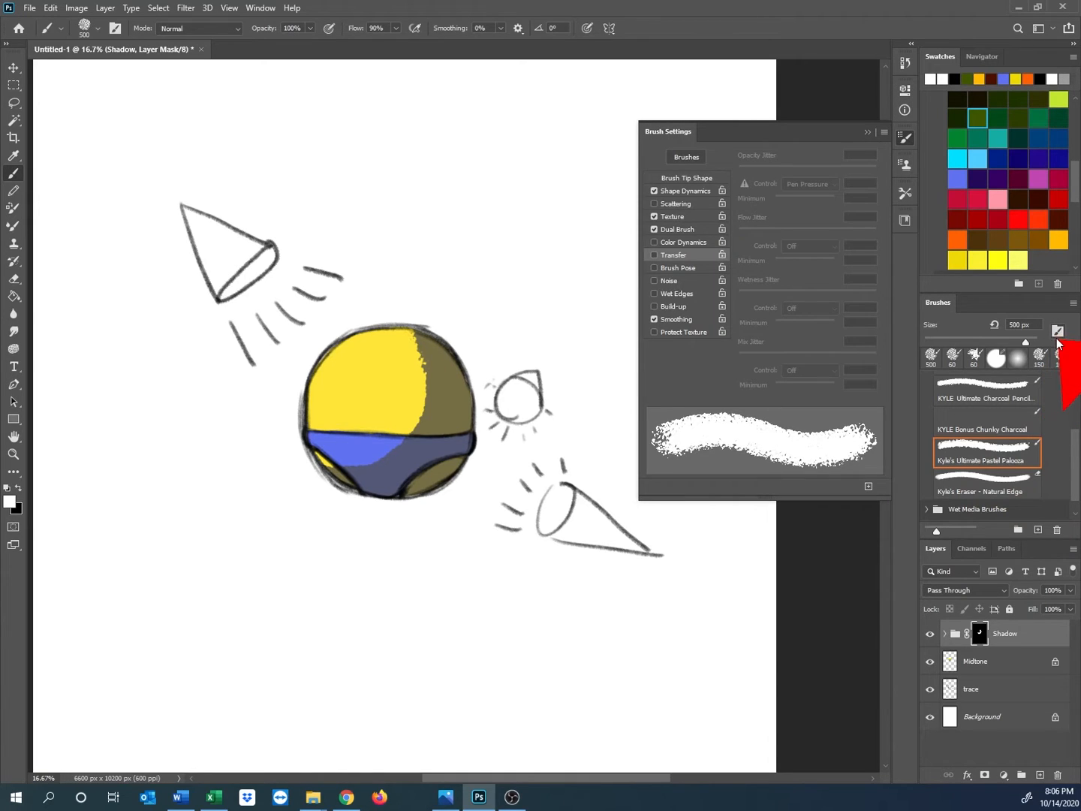
left_click(653, 255)
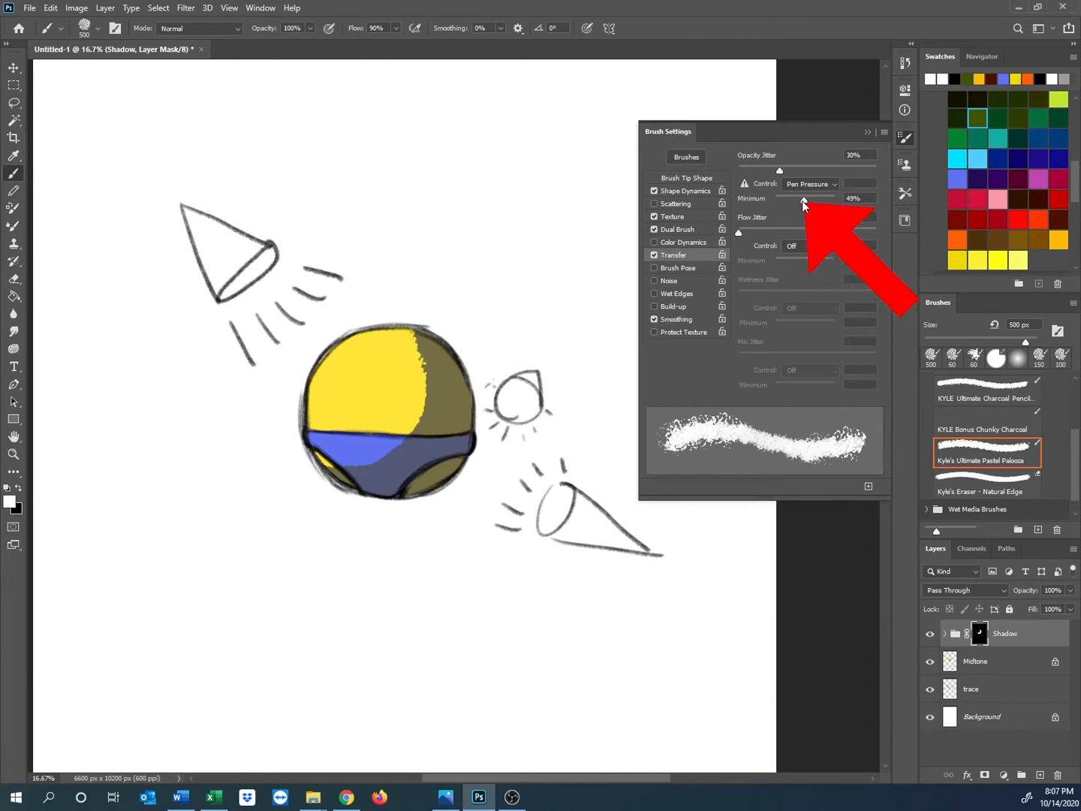
left_click_drag(803, 205, 777, 205)
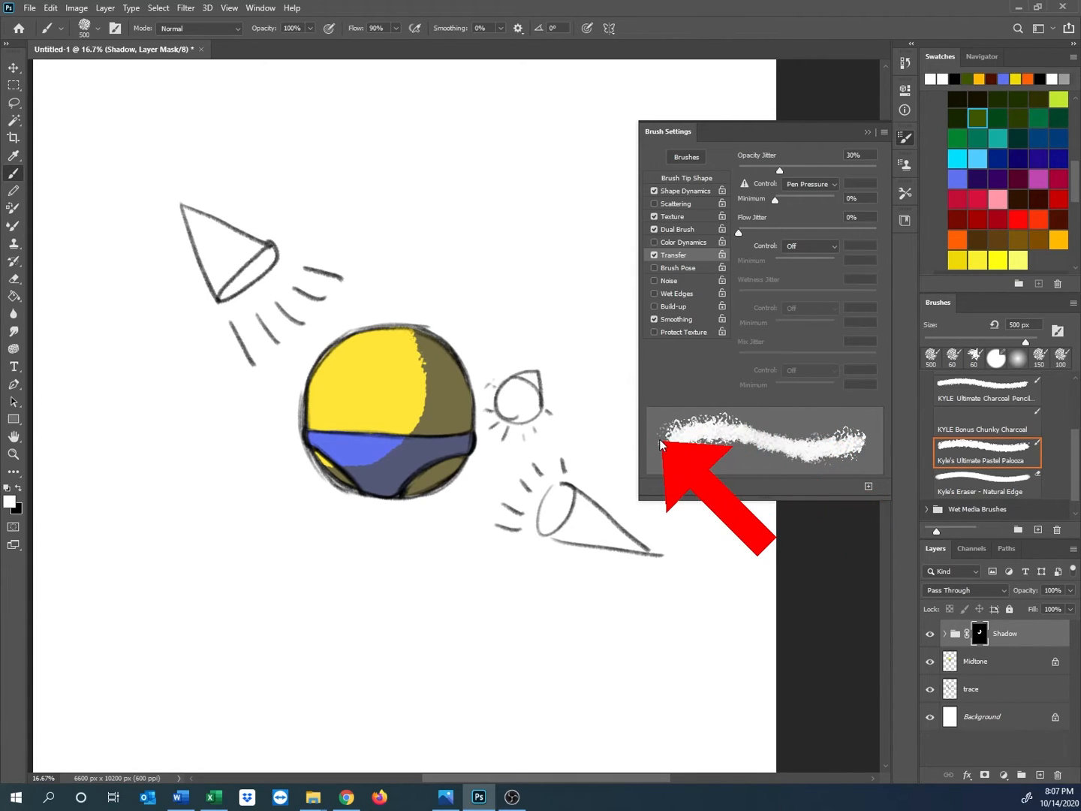
left_click(868, 132)
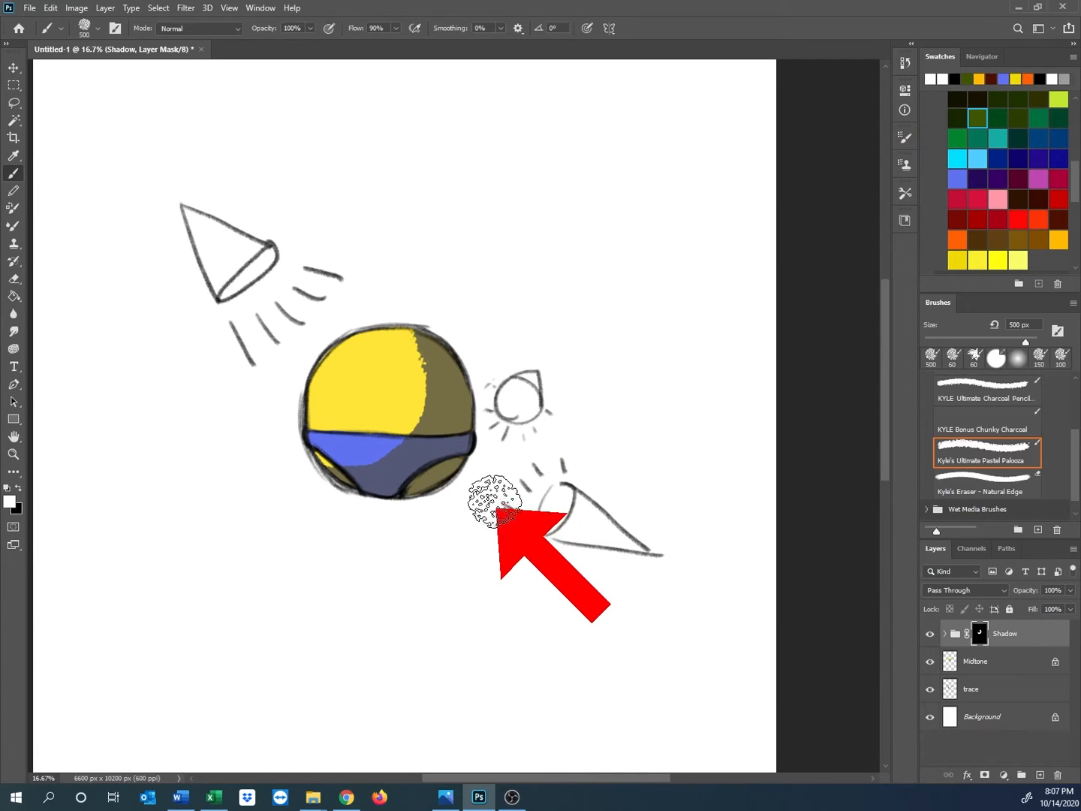
left_click(368, 28)
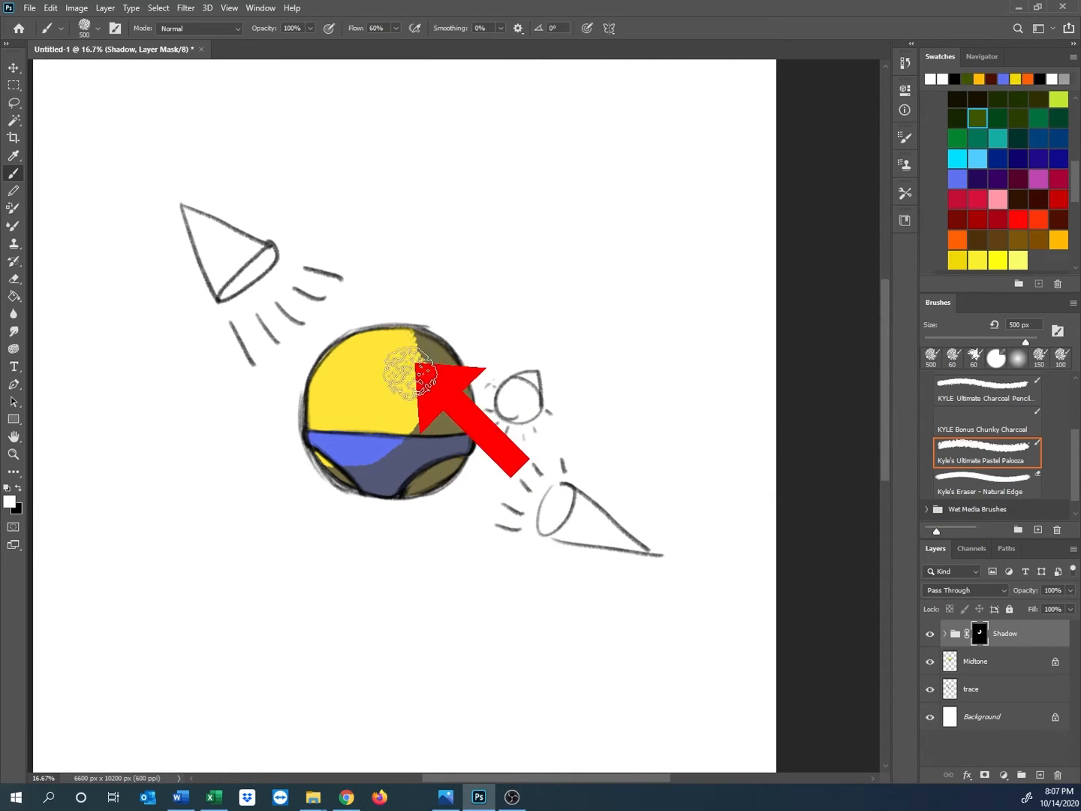
Paint the ball's shadow edge on the Shadow group mask in alternating white and black with the 500 px pastel brush to soften the transition.
mouse_move(412, 329)
left_mouse_down()
mouse_move(419, 395)
mouse_move(387, 448)
mouse_move(359, 467)
left_mouse_up()
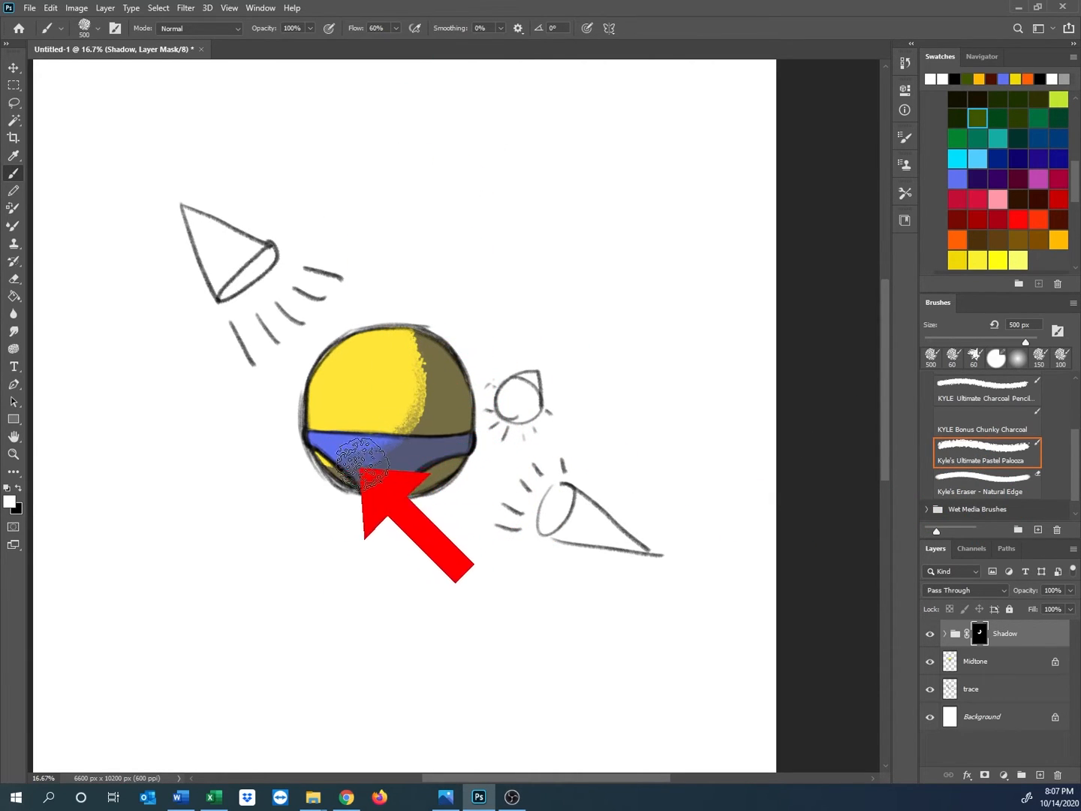
mouse_move(416, 333)
left_mouse_down()
mouse_move(421, 416)
mouse_move(357, 468)
left_mouse_up()
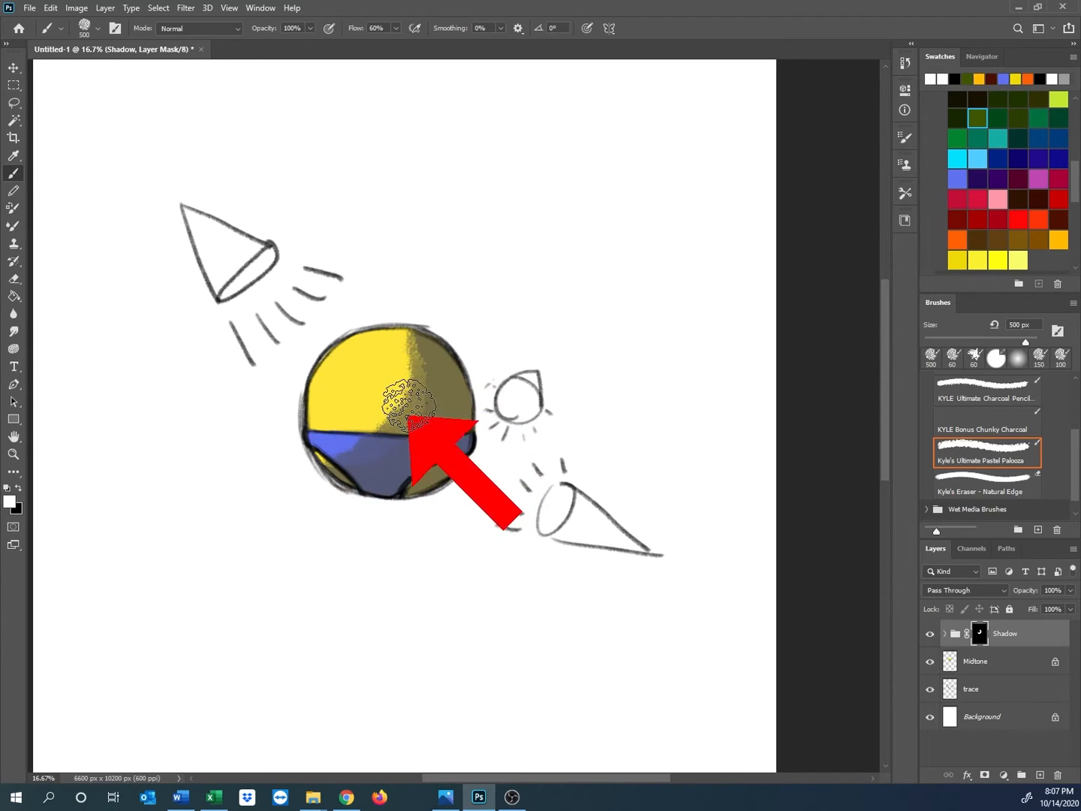
key("x")
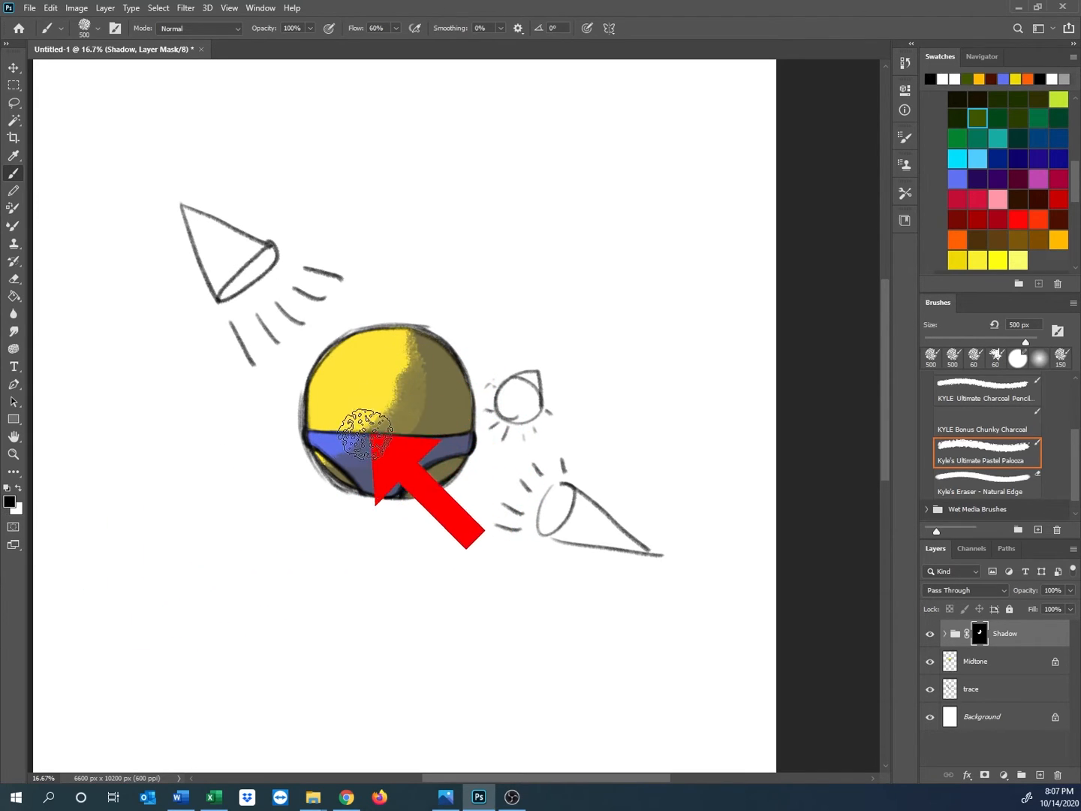
mouse_move(364, 435)
left_mouse_down()
mouse_move(395, 395)
mouse_move(397, 408)
mouse_move(417, 334)
mouse_move(426, 403)
mouse_move(383, 458)
mouse_move(337, 476)
mouse_move(429, 416)
mouse_move(440, 393)
mouse_move(340, 468)
mouse_move(424, 393)
mouse_move(404, 363)
mouse_move(344, 442)
mouse_move(441, 349)
left_mouse_up()
key("x")
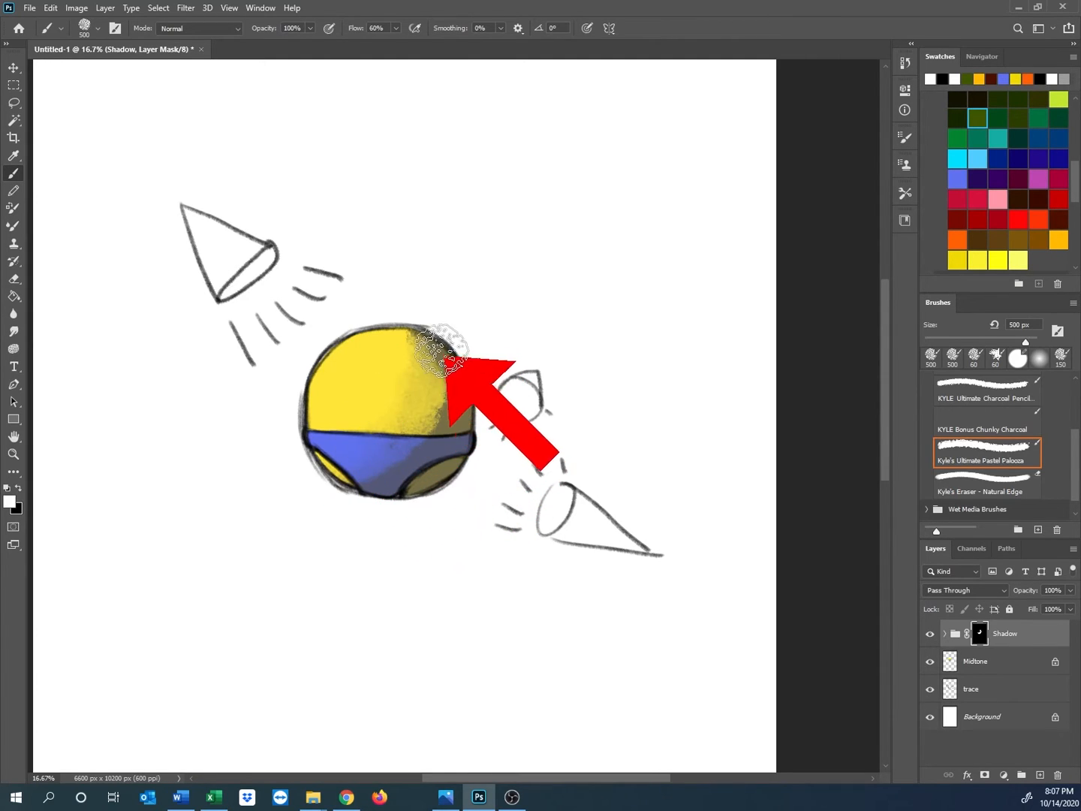
left_click_drag(368, 473, 442, 409)
left_click_drag(381, 449, 418, 397)
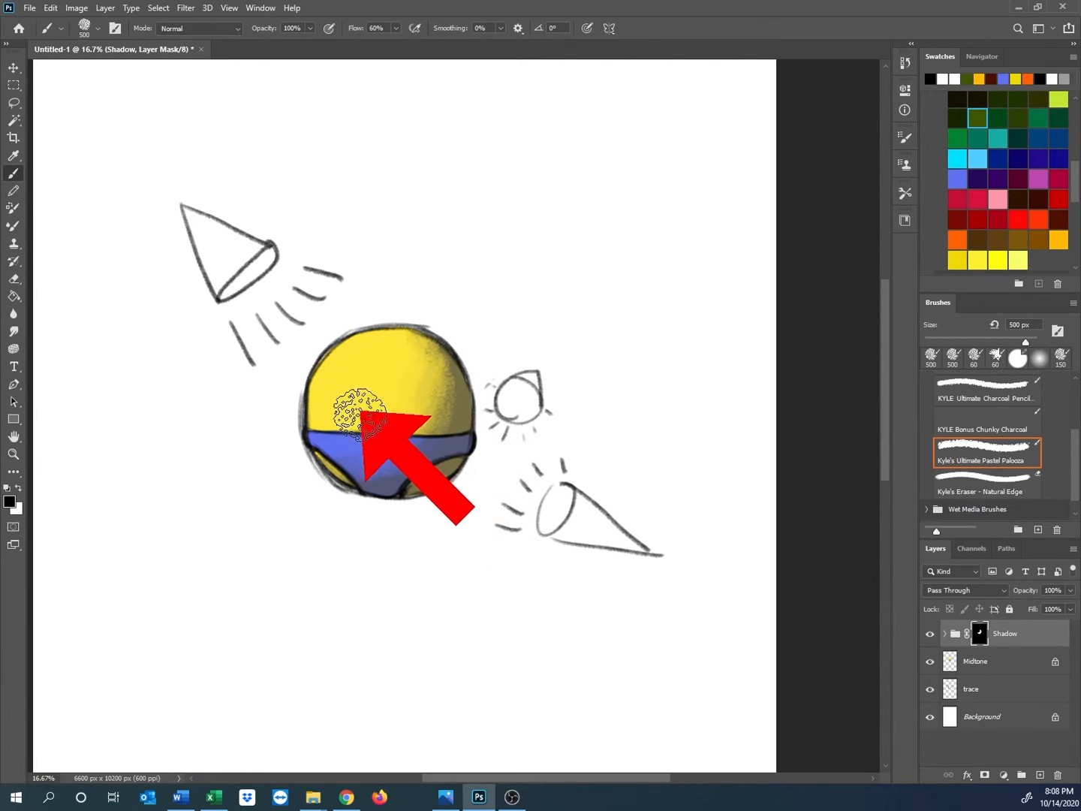
key("x")
mouse_move(427, 465)
left_mouse_down()
mouse_move(357, 486)
mouse_move(407, 477)
mouse_move(366, 481)
mouse_move(453, 443)
mouse_move(371, 471)
left_mouse_up()
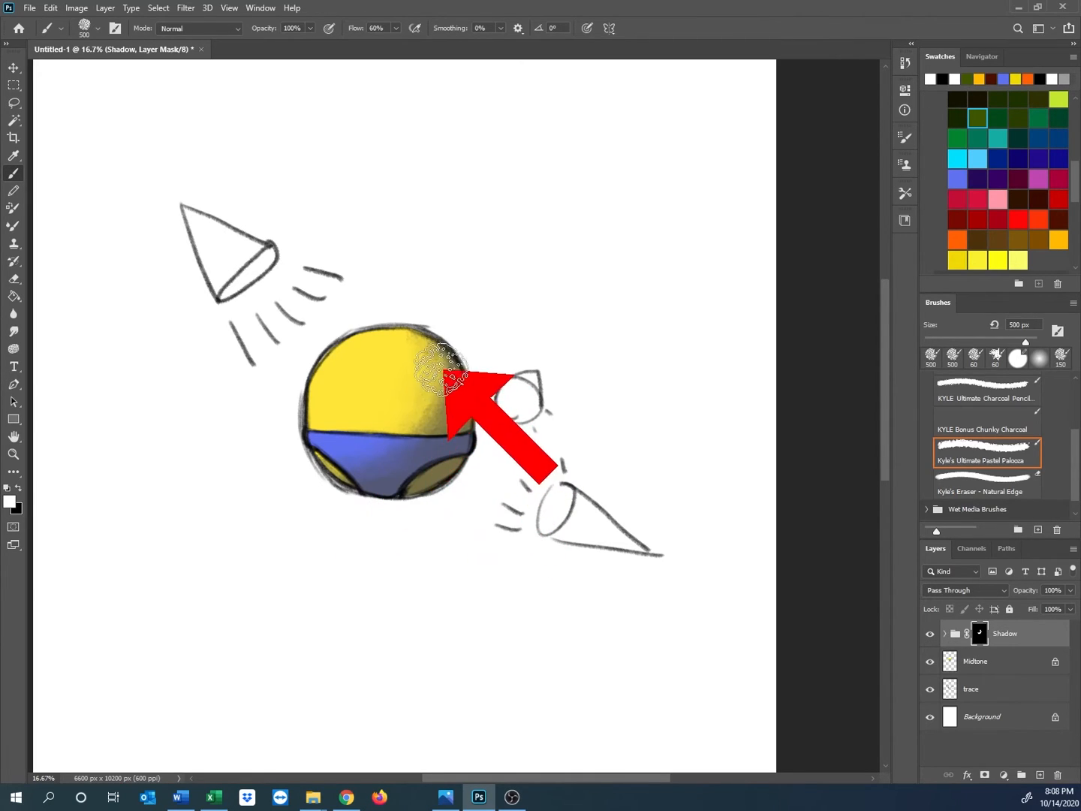
key("x")
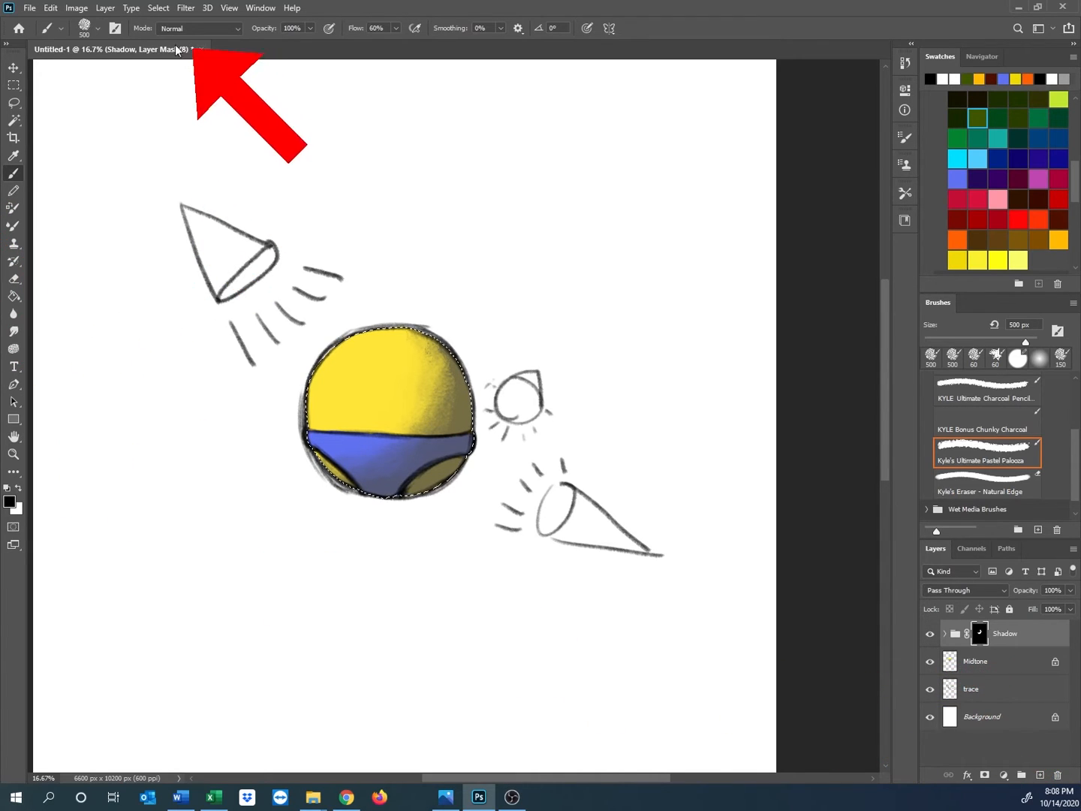
With the Shadow group hidden, add a Hue/Saturation adjustment layer named Highlight over the ball selection, with saturation +100 and lightness +60.
left_click(105, 8)
mouse_move(199, 188)
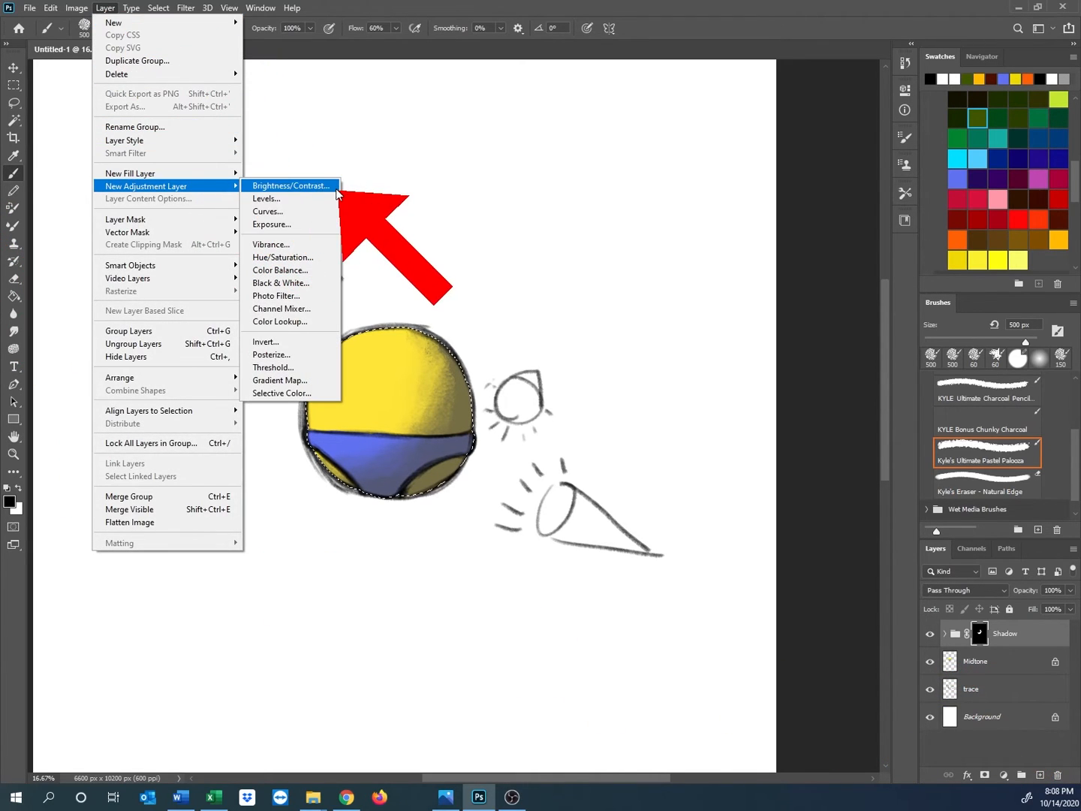
left_click(308, 267)
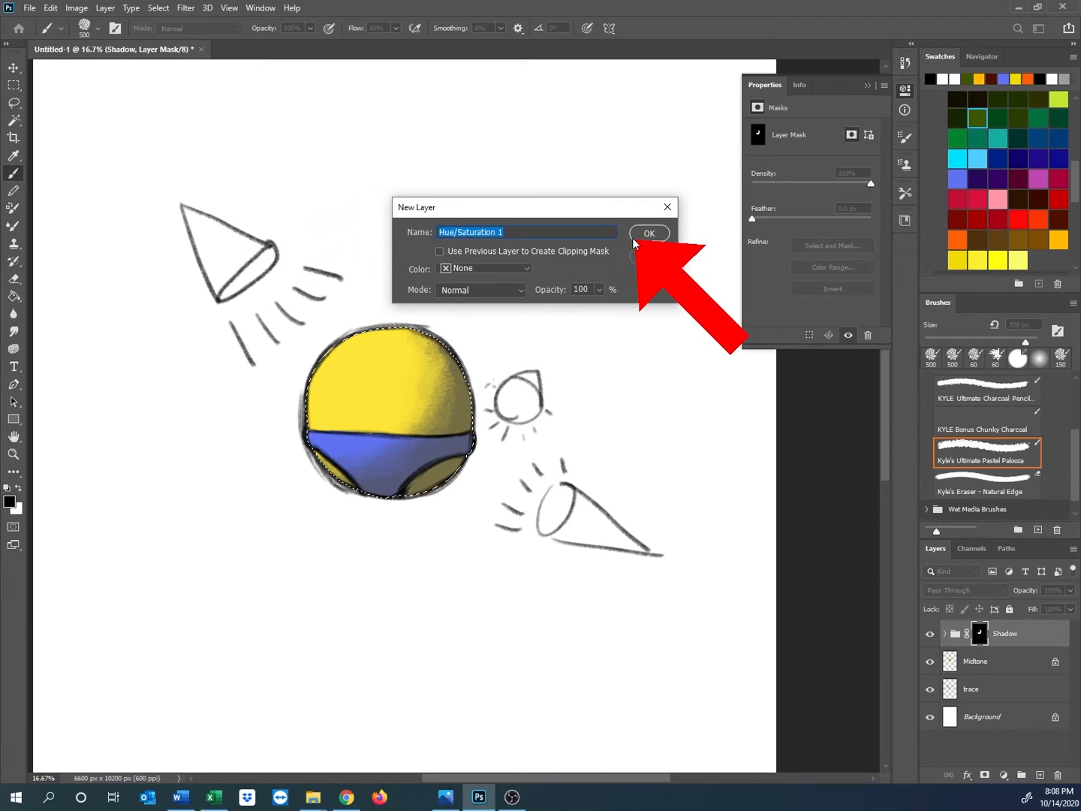
type("Highlight")
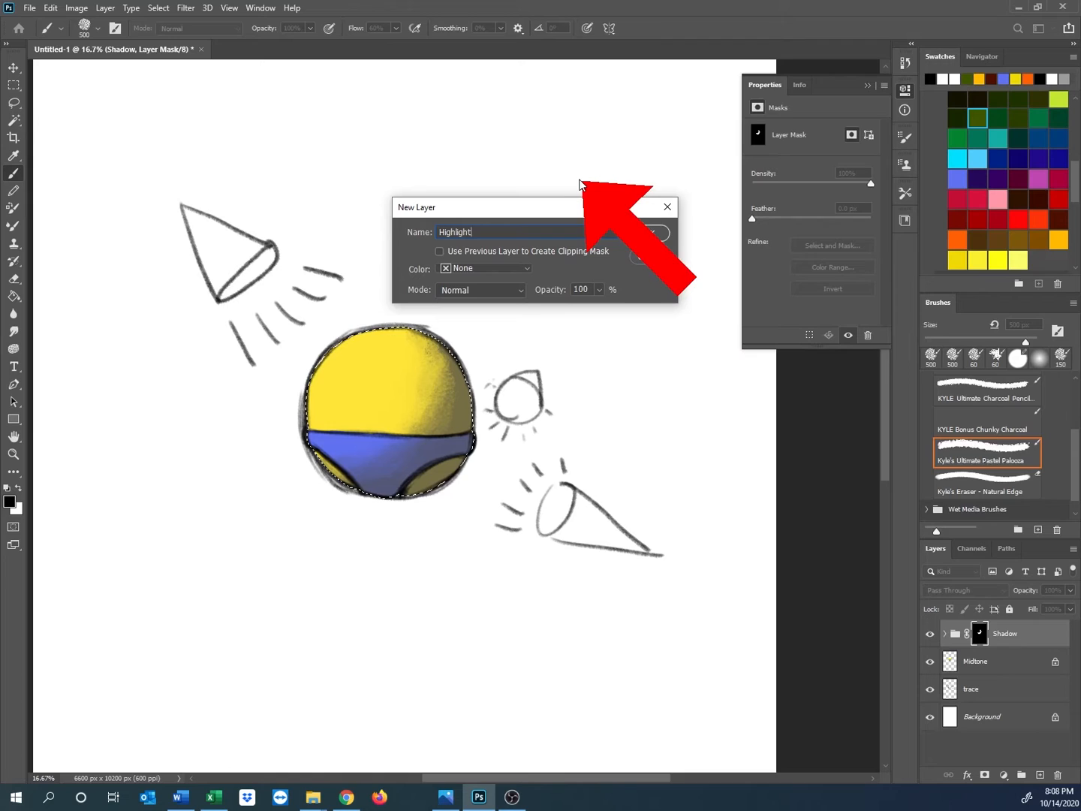
left_click(646, 233)
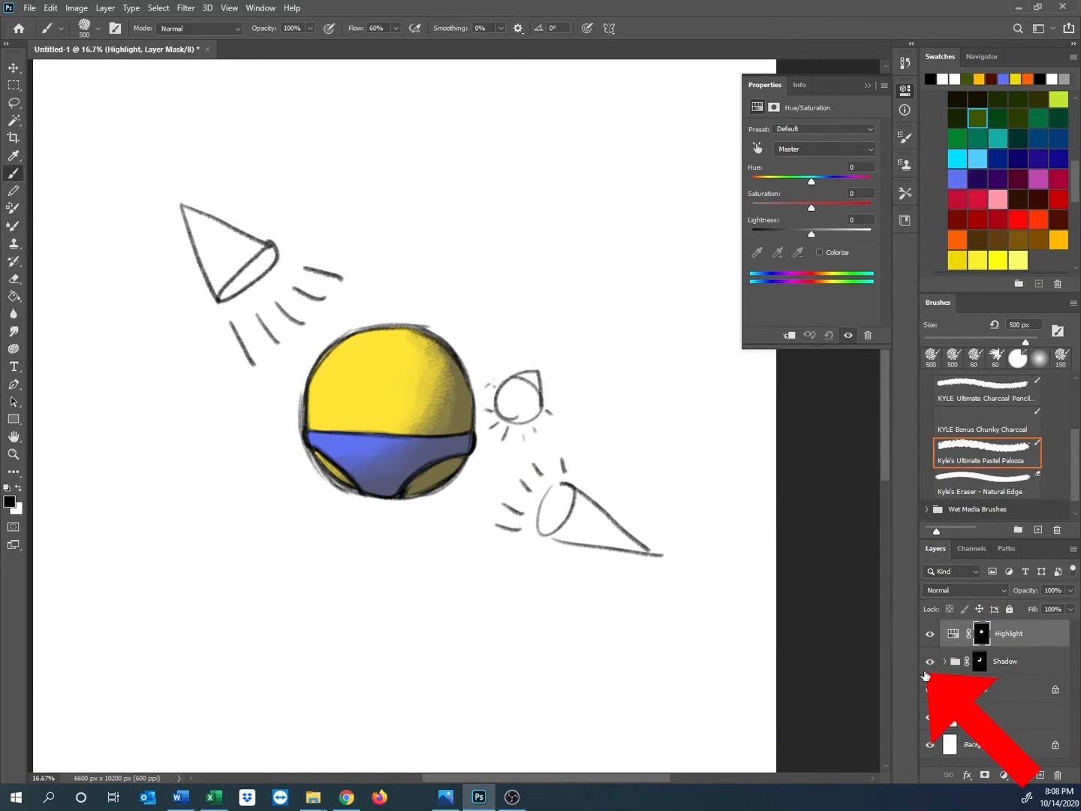
left_click(929, 662)
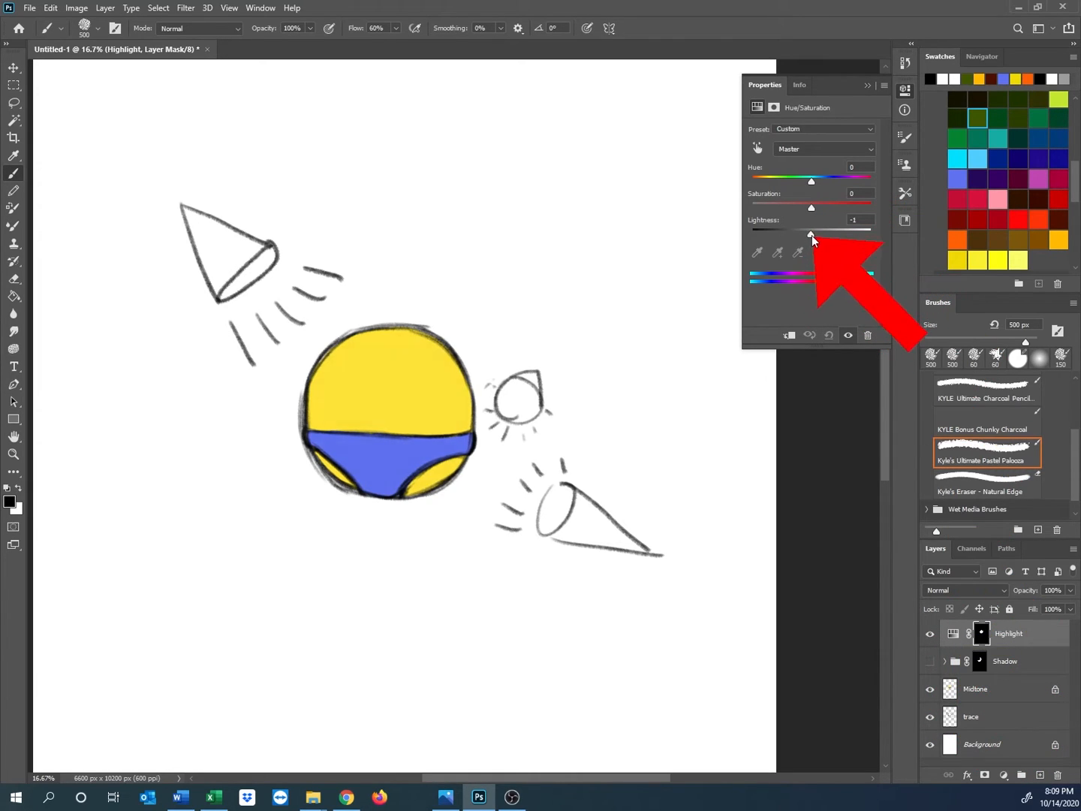
left_click_drag(812, 234, 888, 207)
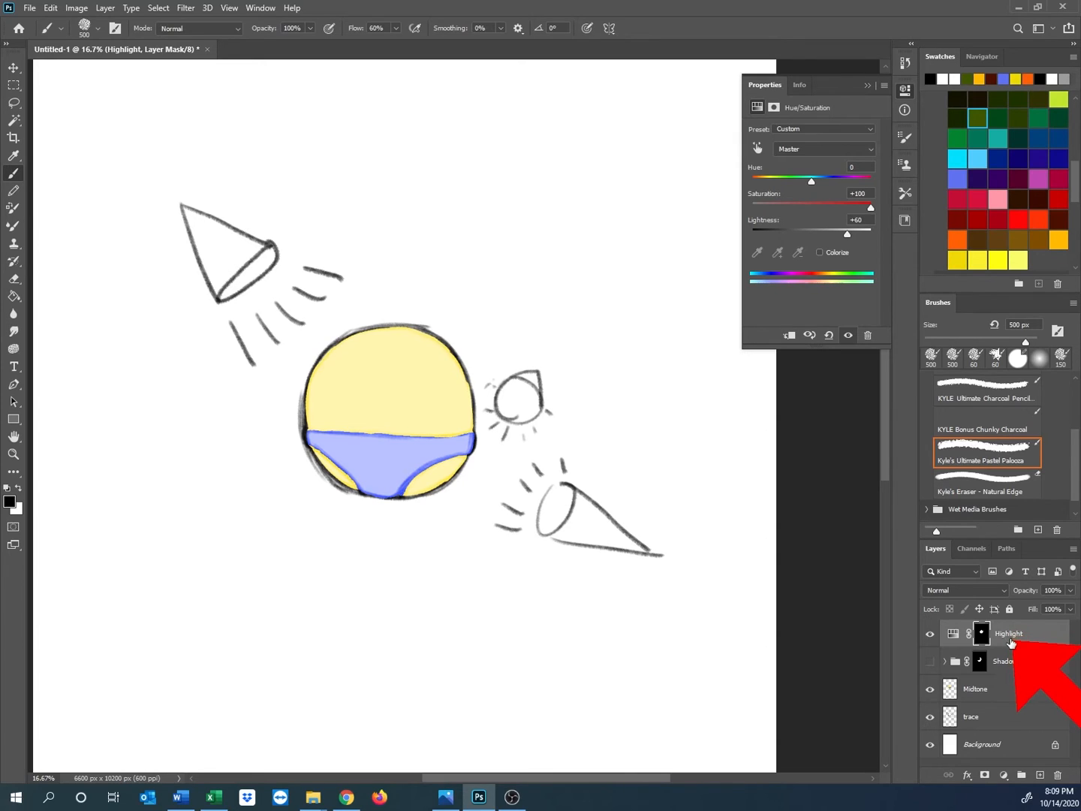
Put the Highlight adjustment layer in a collapsed group named Highlight and give the group an inverted, all-black layer mask.
key("ctrl+g")
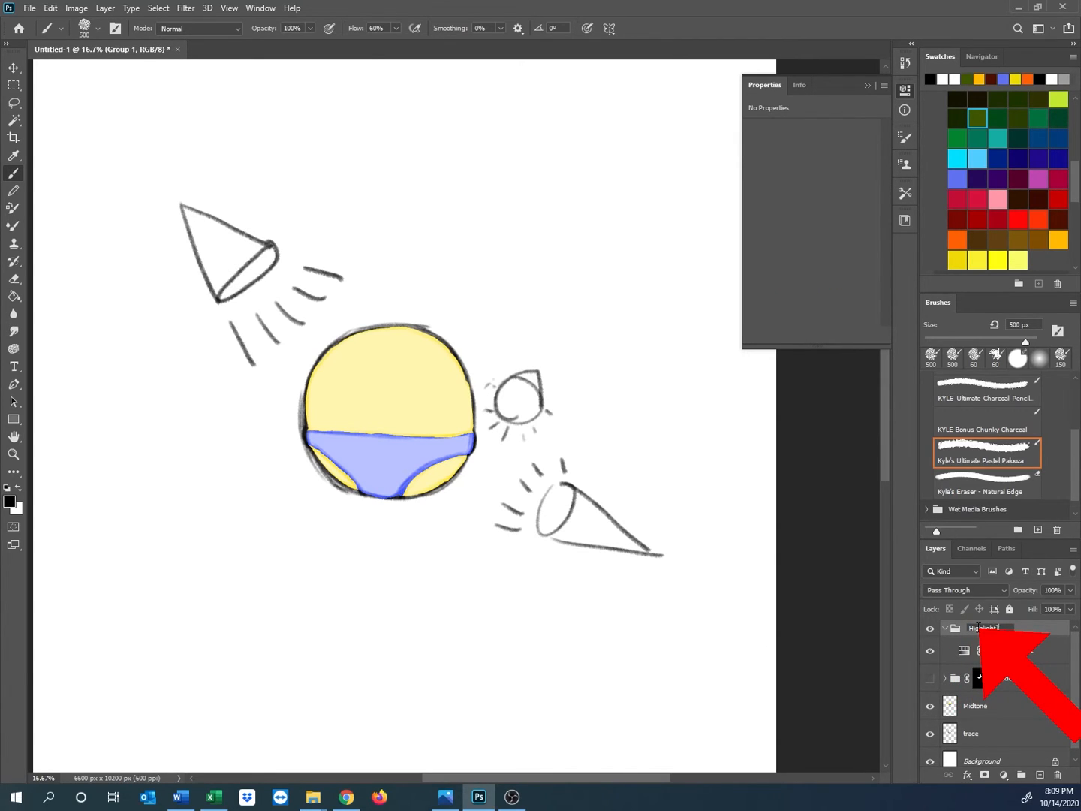
key("Return")
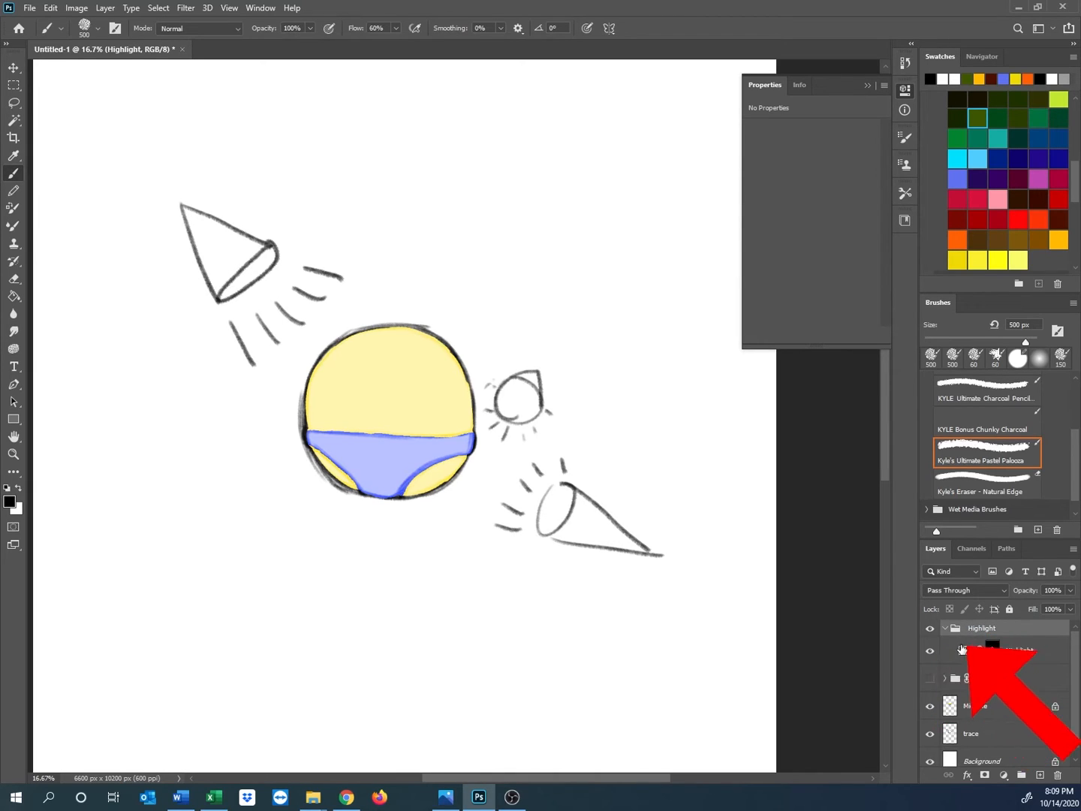
left_click(944, 627)
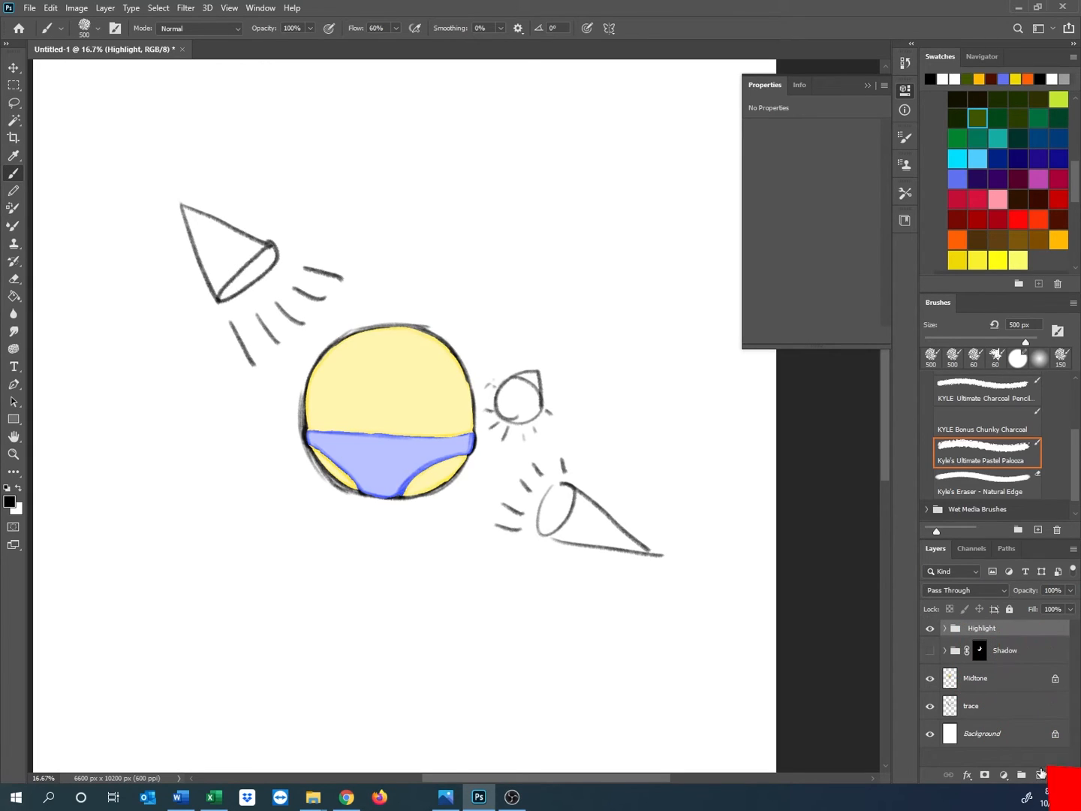
left_click(983, 773)
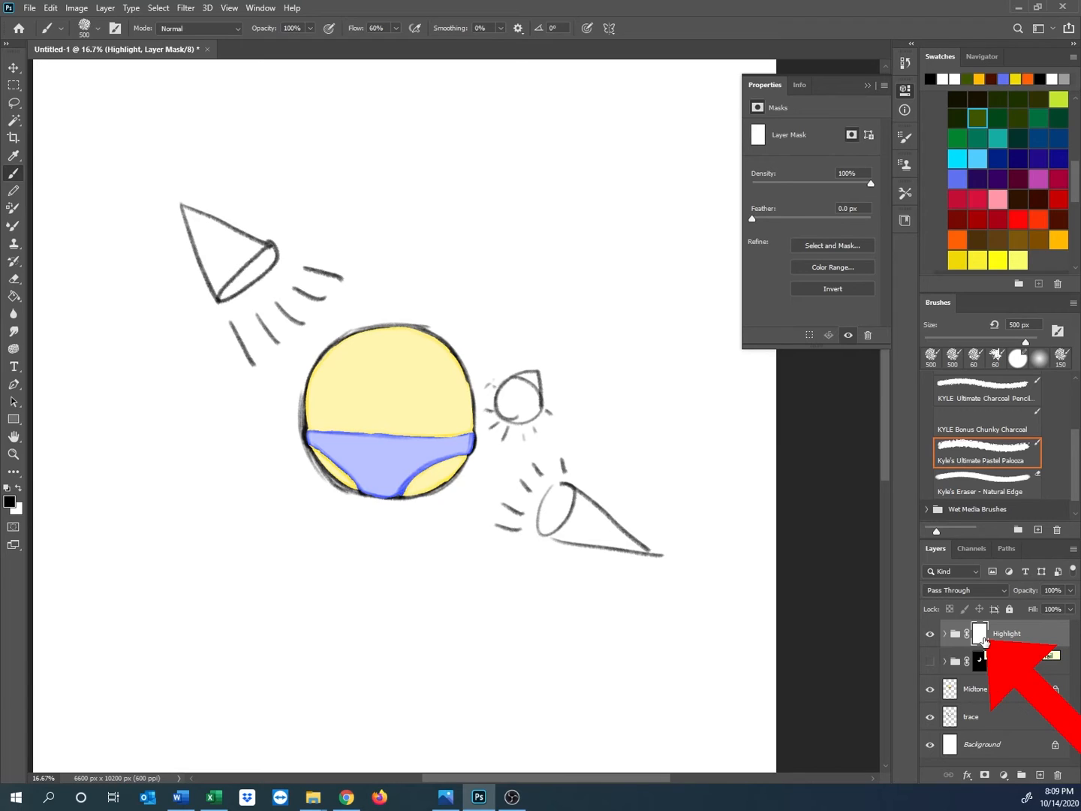
key("ctrl+i")
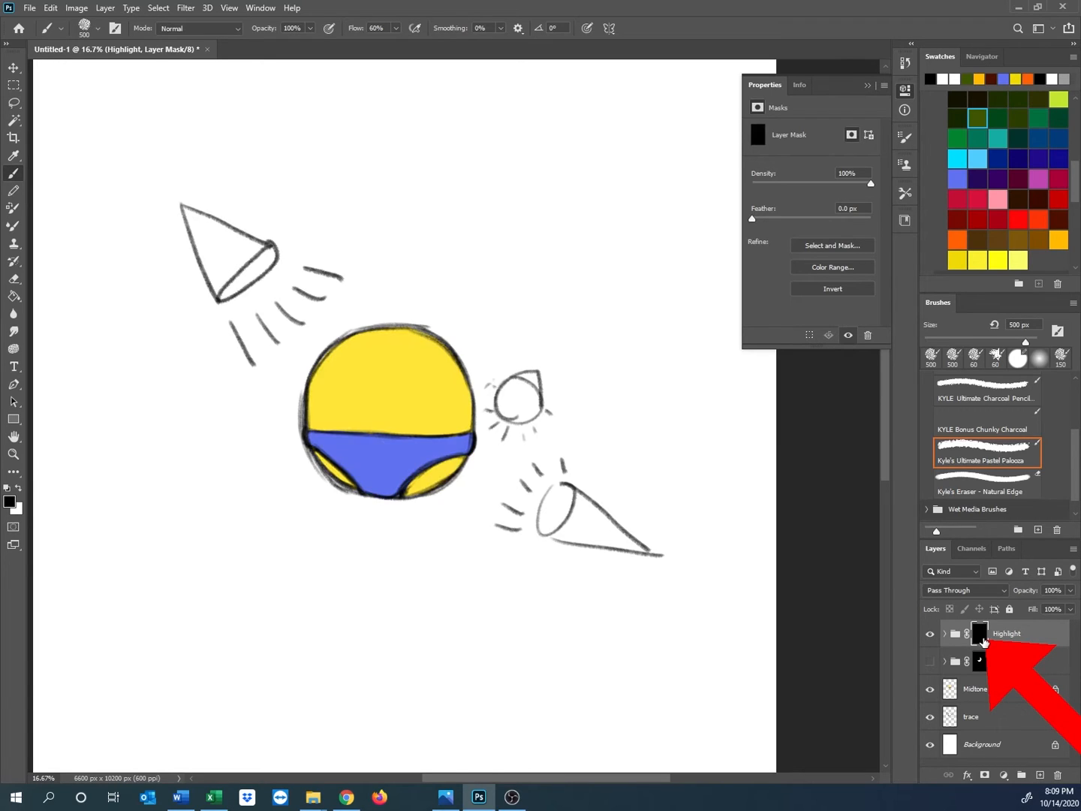
Show the Shadow group and paint a soft highlight on the Highlight group mask over the ball's upper left, using white and black.
left_click(931, 663)
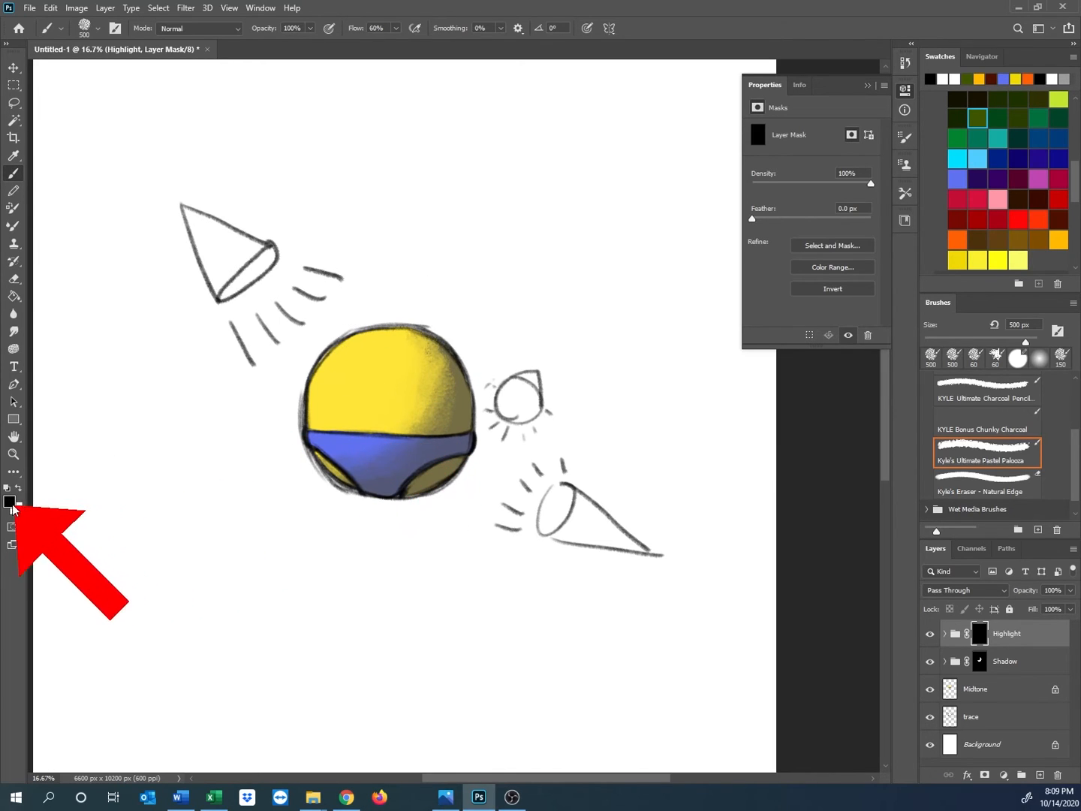
key("x")
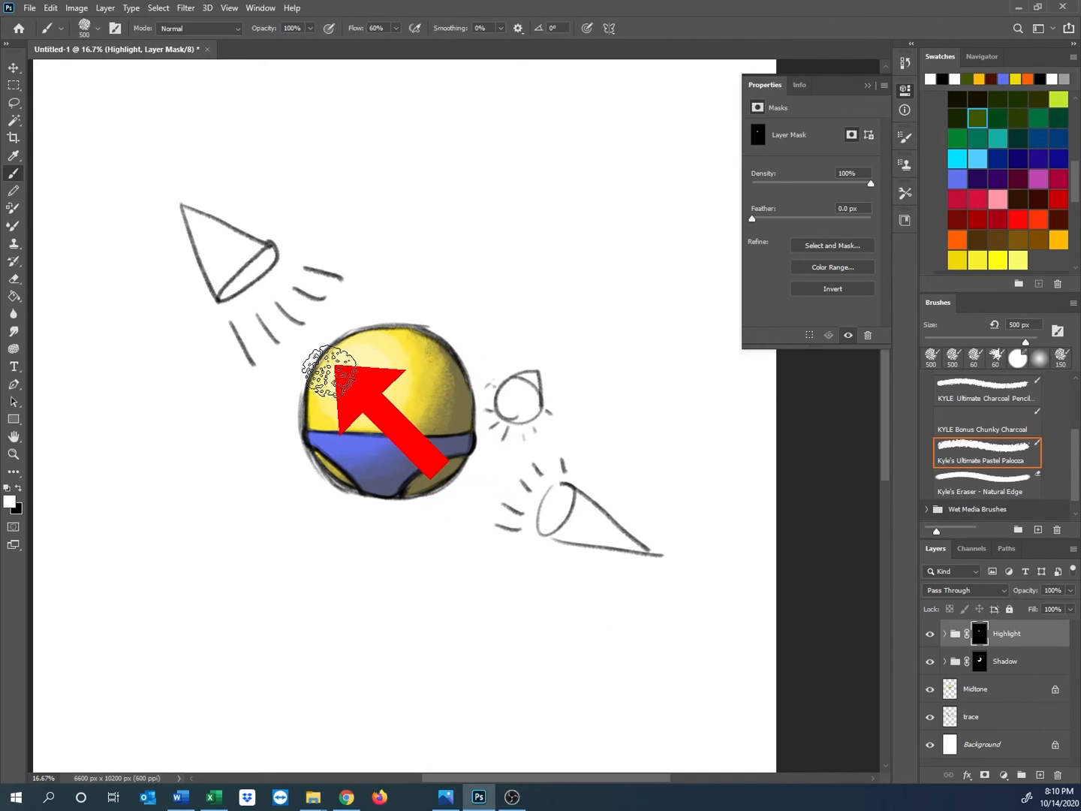
key("x")
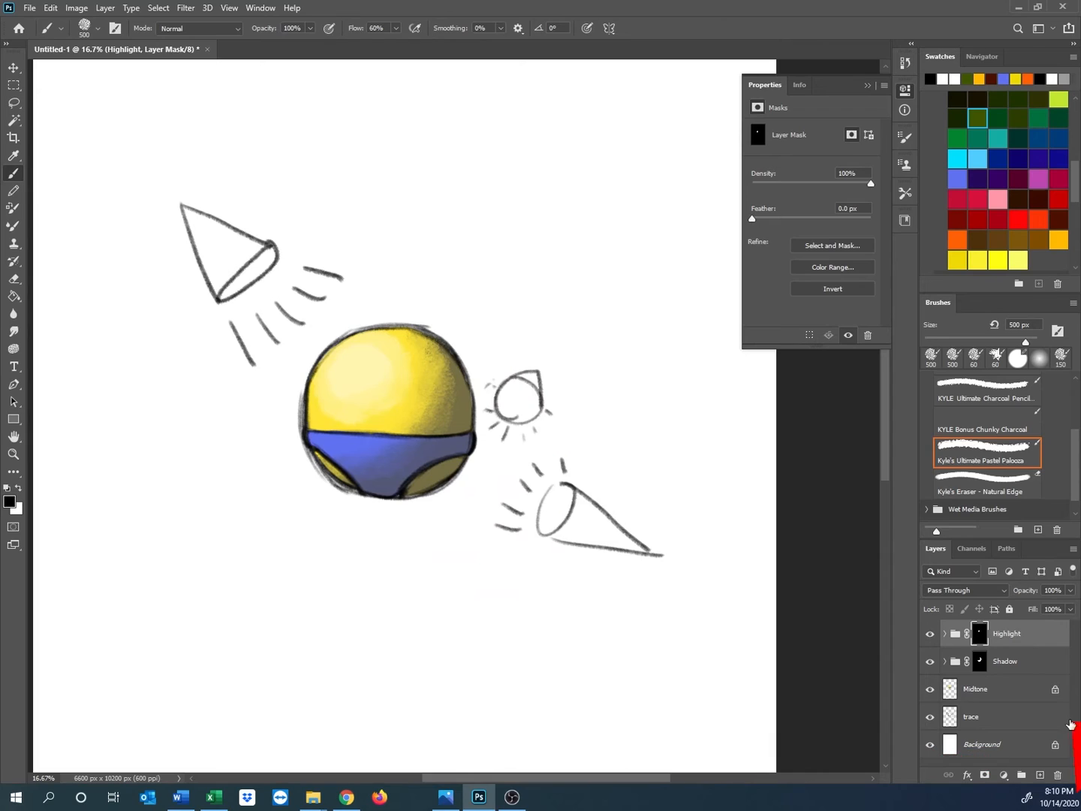
Toggle the visibility of the Shadow and Highlight groups to compare the ball with and without each effect.
left_click(928, 661)
left_click(929, 662)
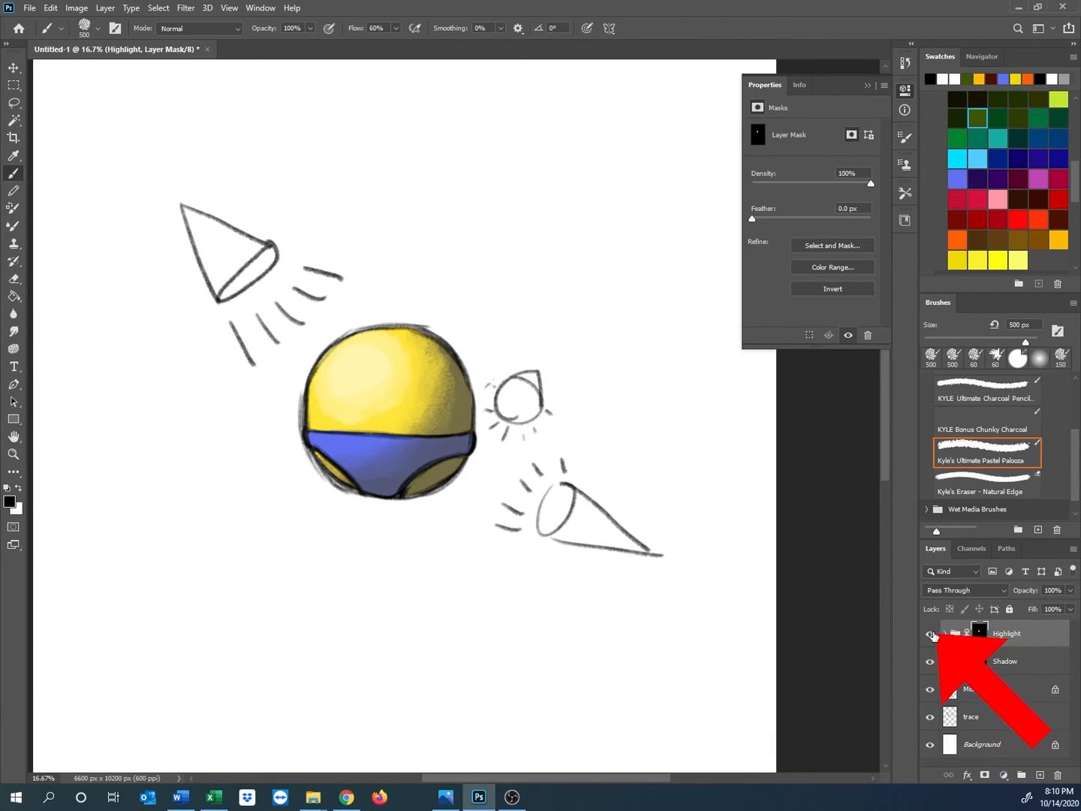
left_click(928, 634)
left_click(929, 634)
left_click(929, 634)
left_click(929, 635)
left_click(929, 635)
left_click(928, 634)
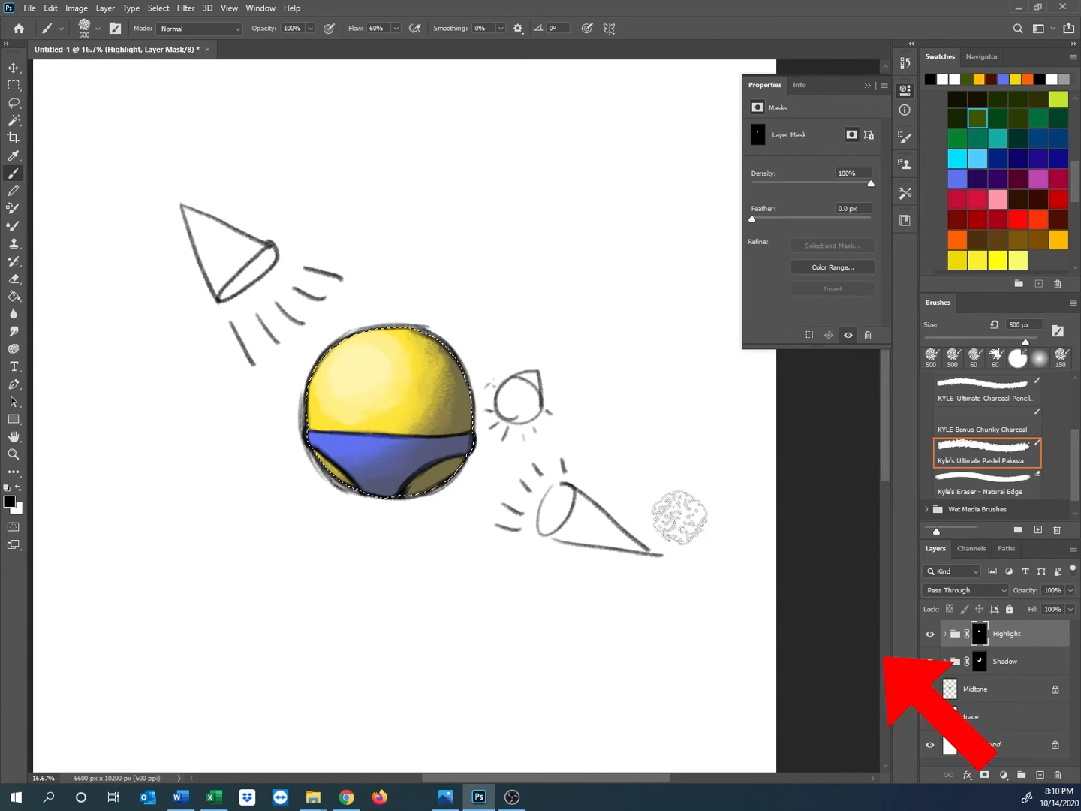
Add a Hue/Saturation adjustment layer named Rimlight over the ball selection, hide the Highlight and Shadow groups, and set saturation +100 and lightness +60.
left_click(105, 8)
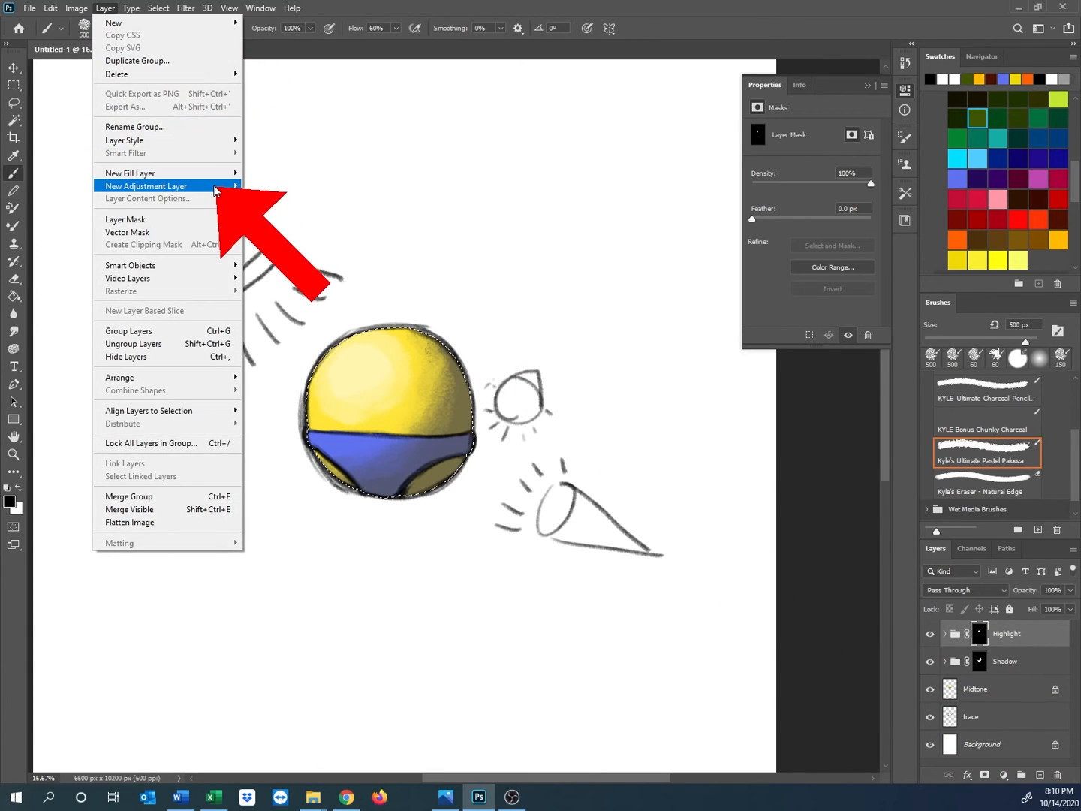
mouse_move(226, 186)
left_click(300, 258)
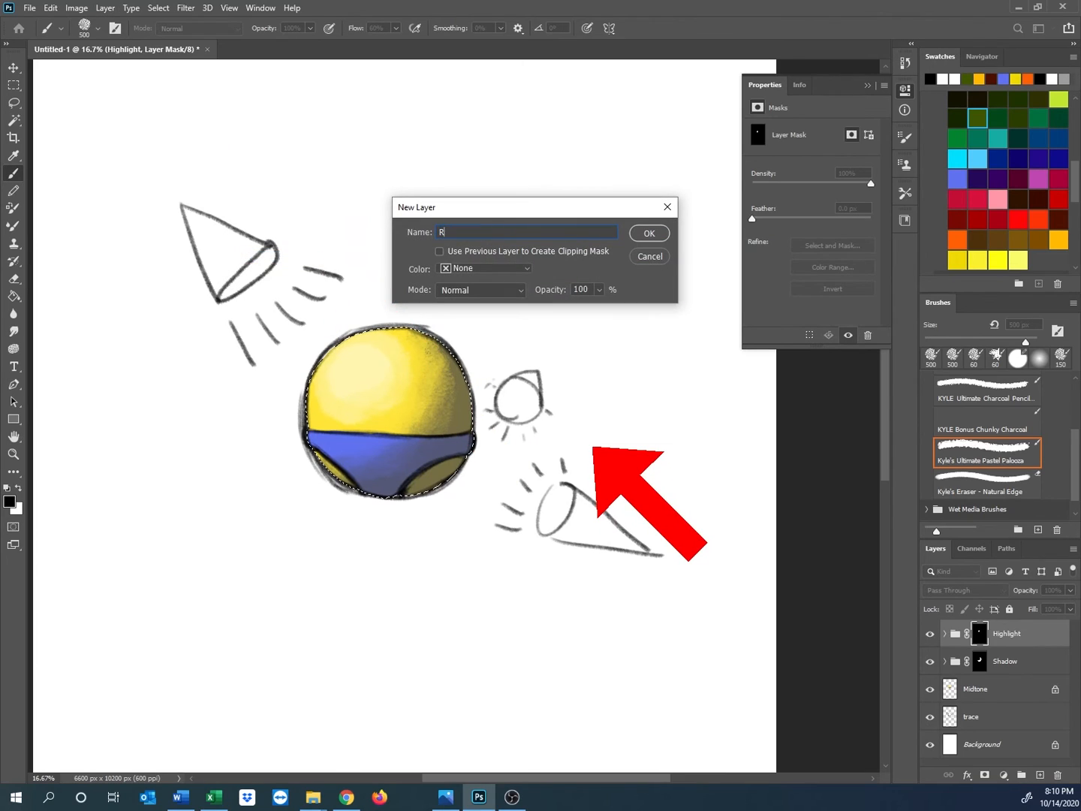
key("Return")
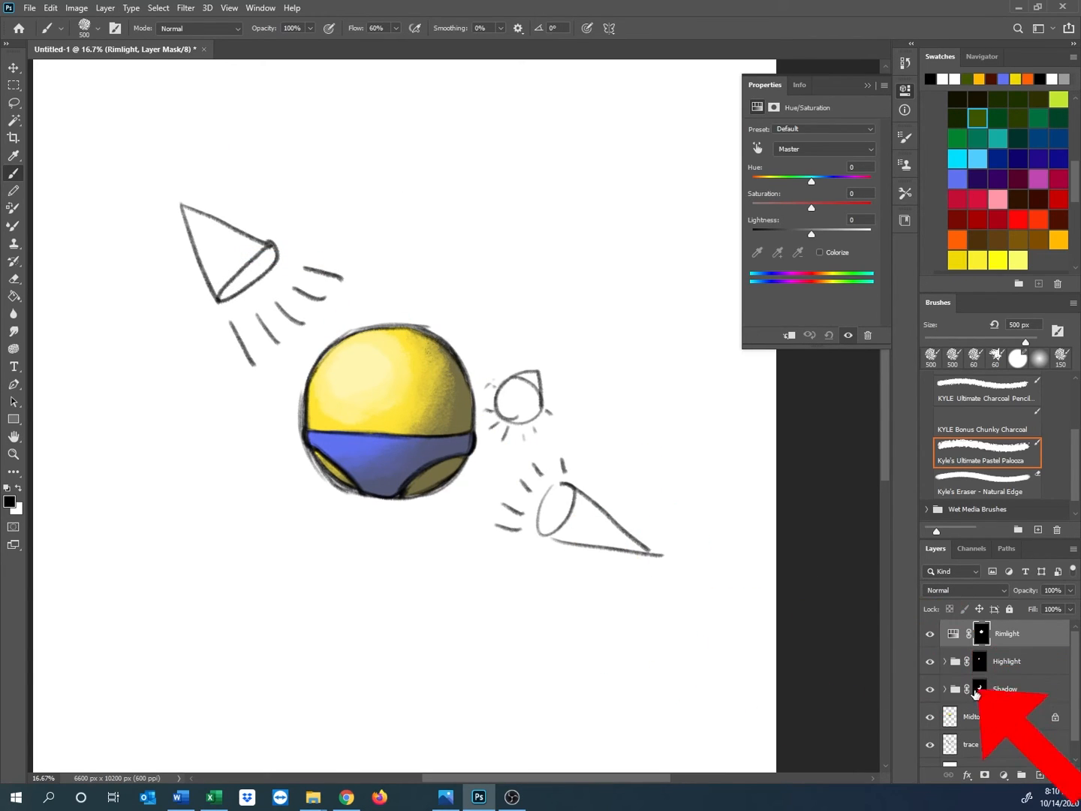
left_click(928, 660)
left_click(929, 689)
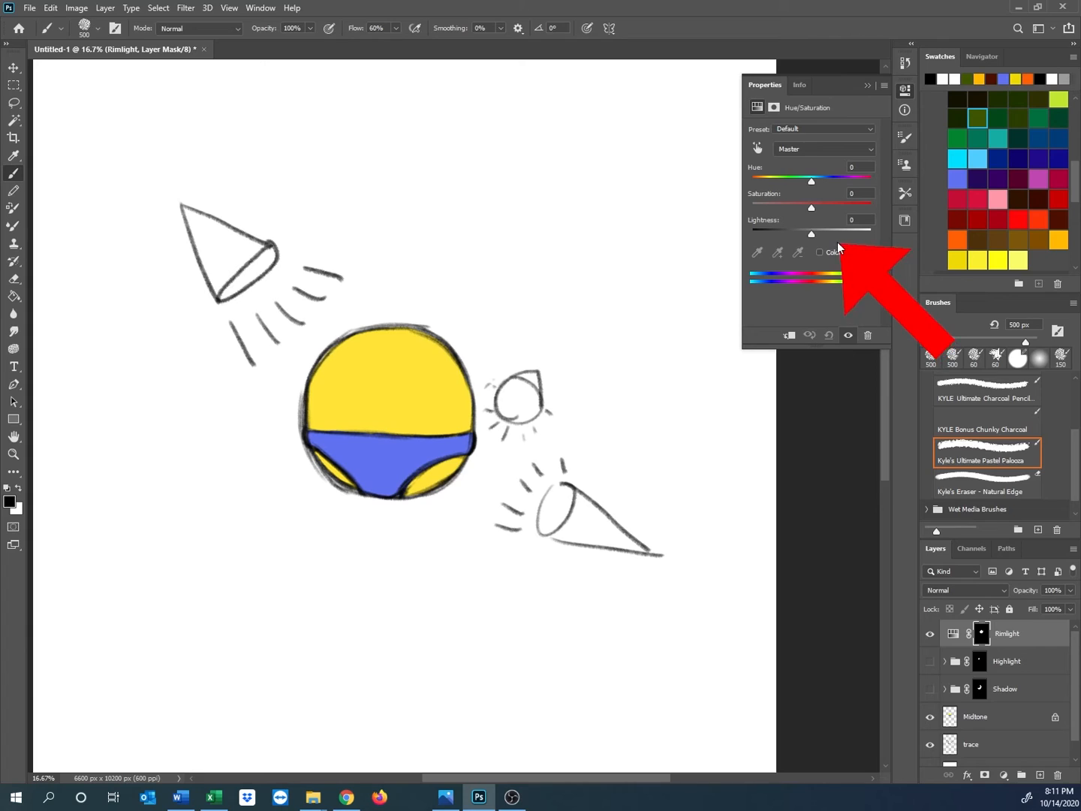
left_click_drag(821, 232, 879, 207)
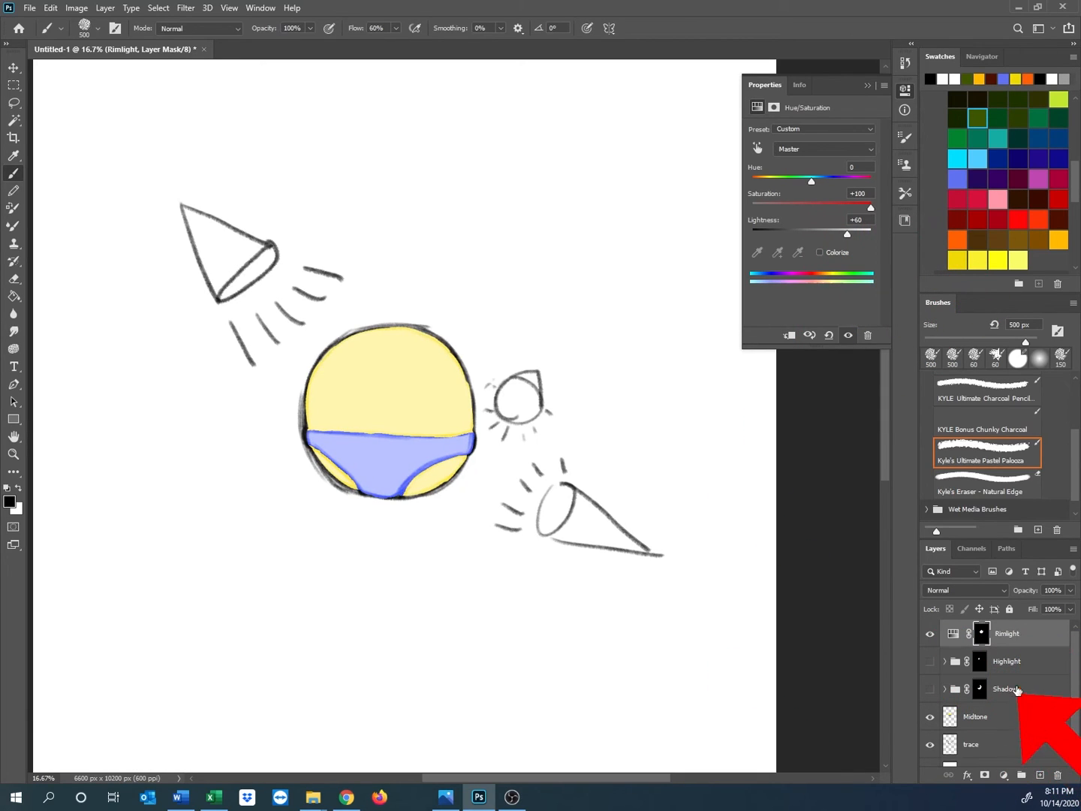
Put the Rimlight adjustment in a collapsed Rimlight group with an inverted, all-black mask, and show the Highlight and Shadow groups again.
key("ctrl+g")
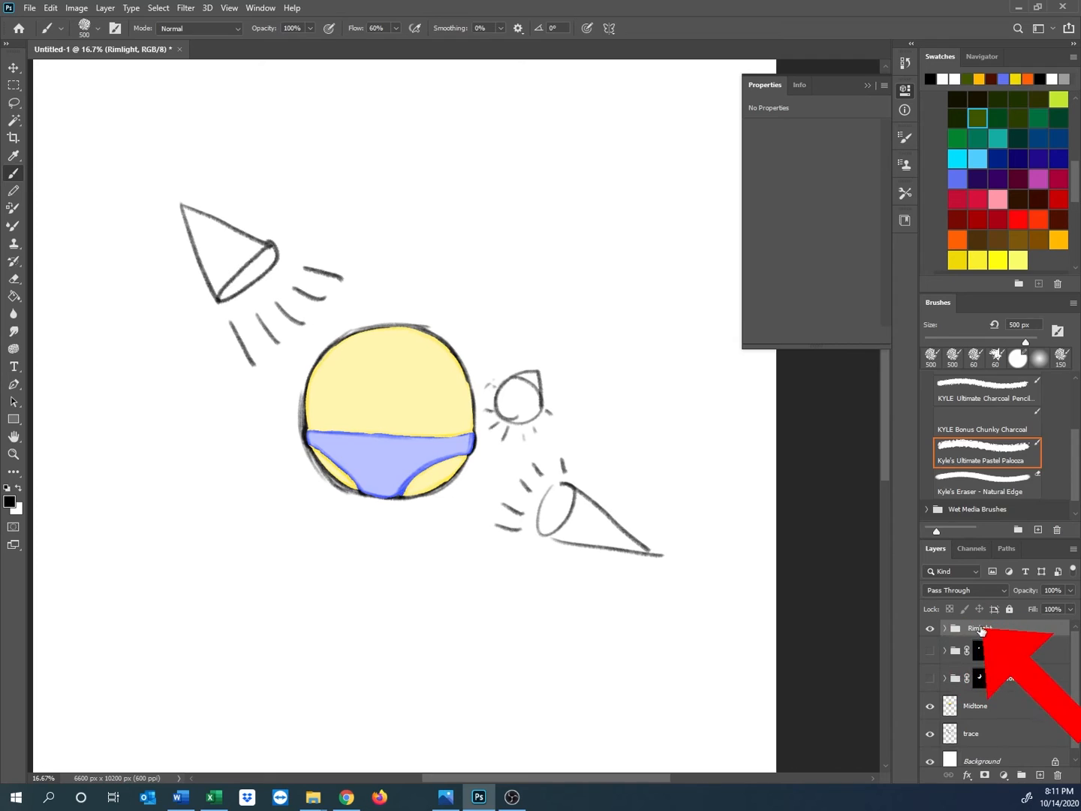
left_click(984, 776)
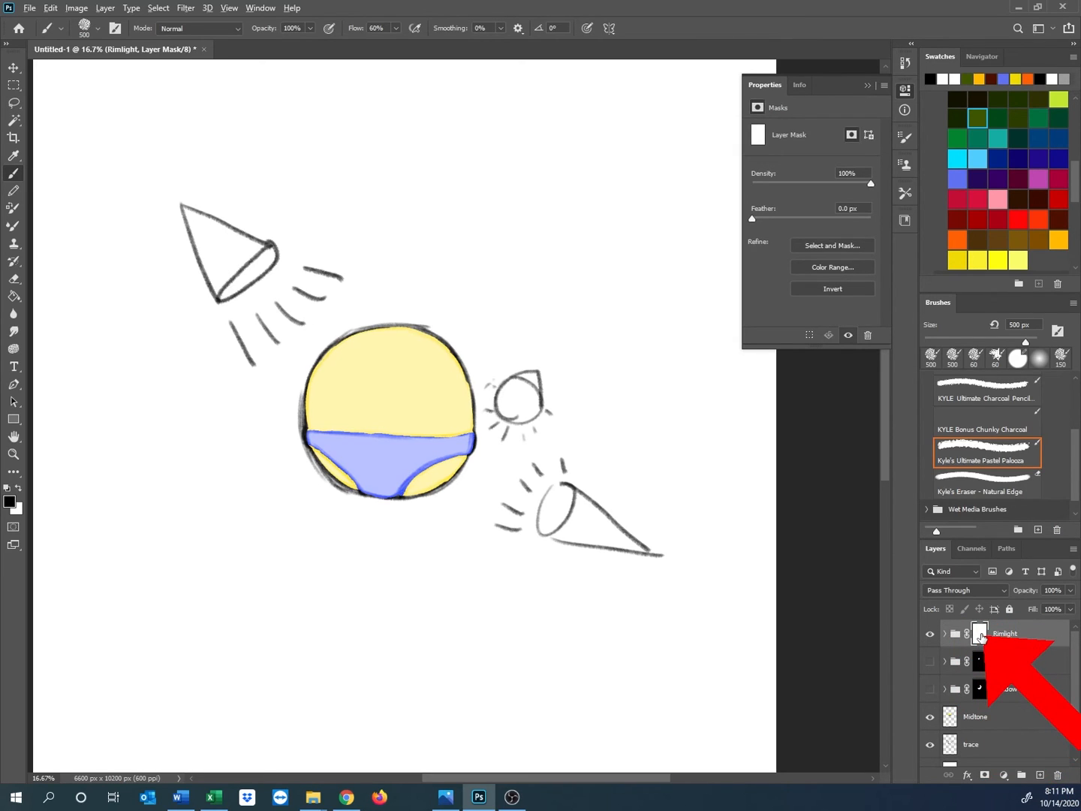
key("ctrl+i")
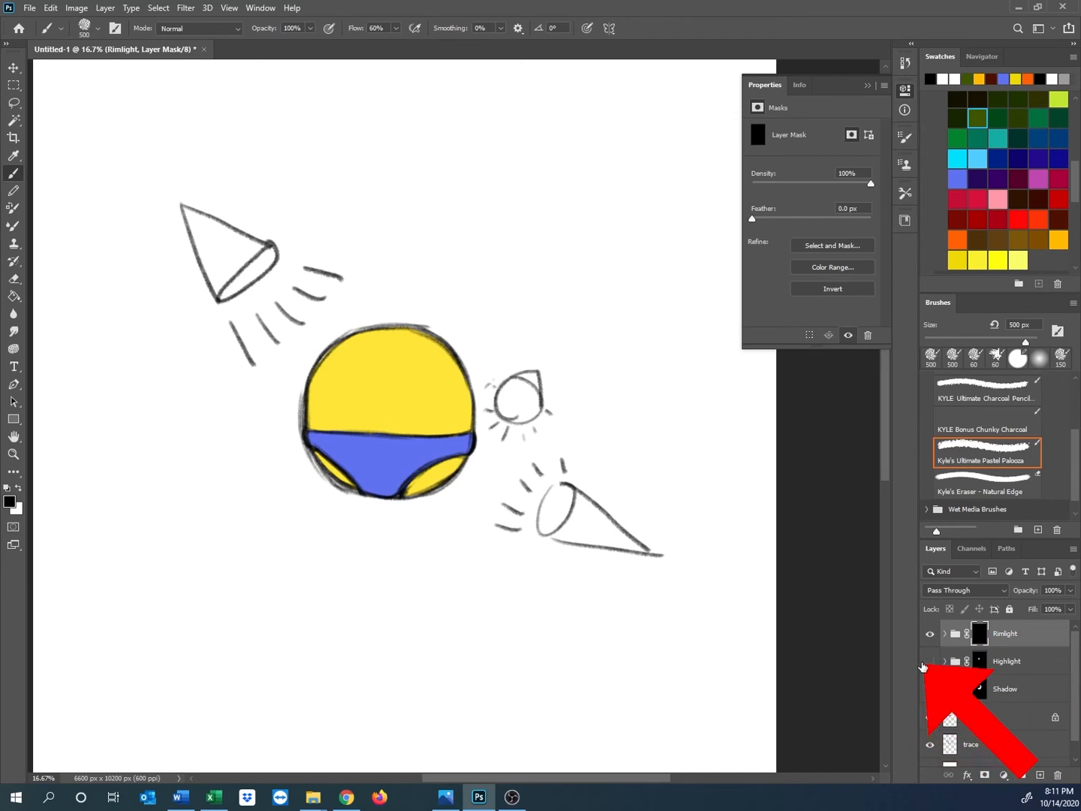
left_click(930, 660)
left_click(930, 693)
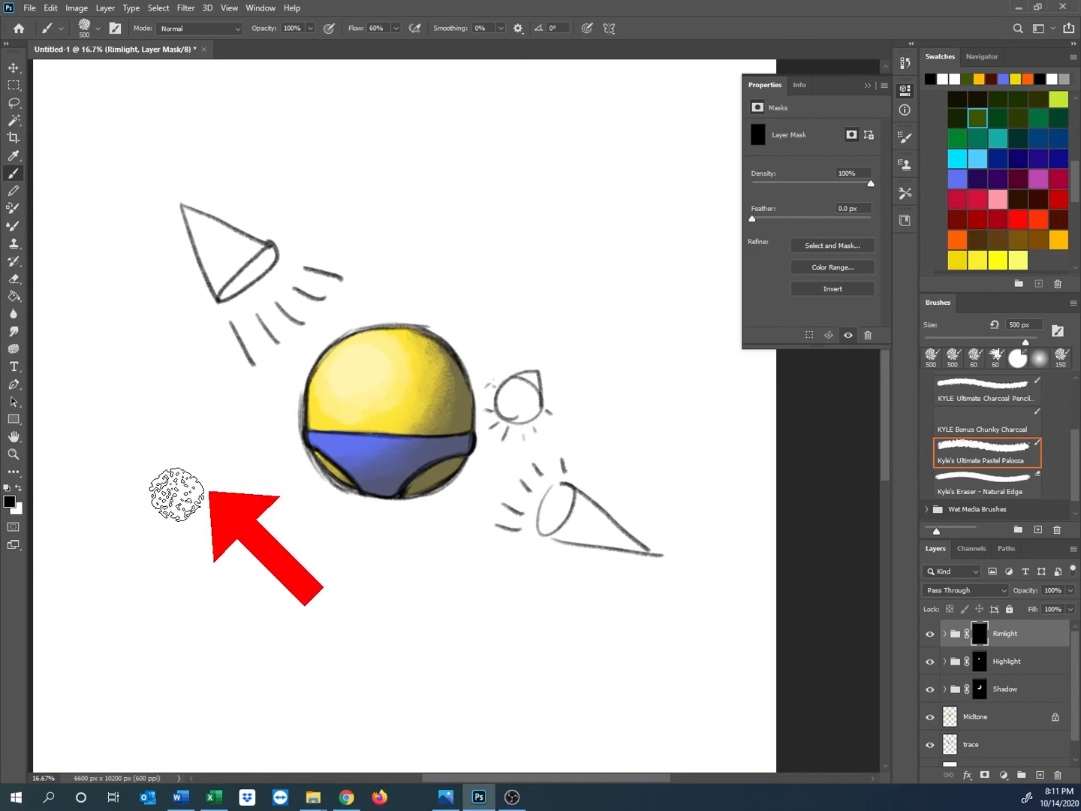
Paint a white rim light on the Rimlight group mask along the ball's right edge with the pastel brush at 175 px.
key("x")
key("[")
key("[")
key("[")
key("[")
key("[")
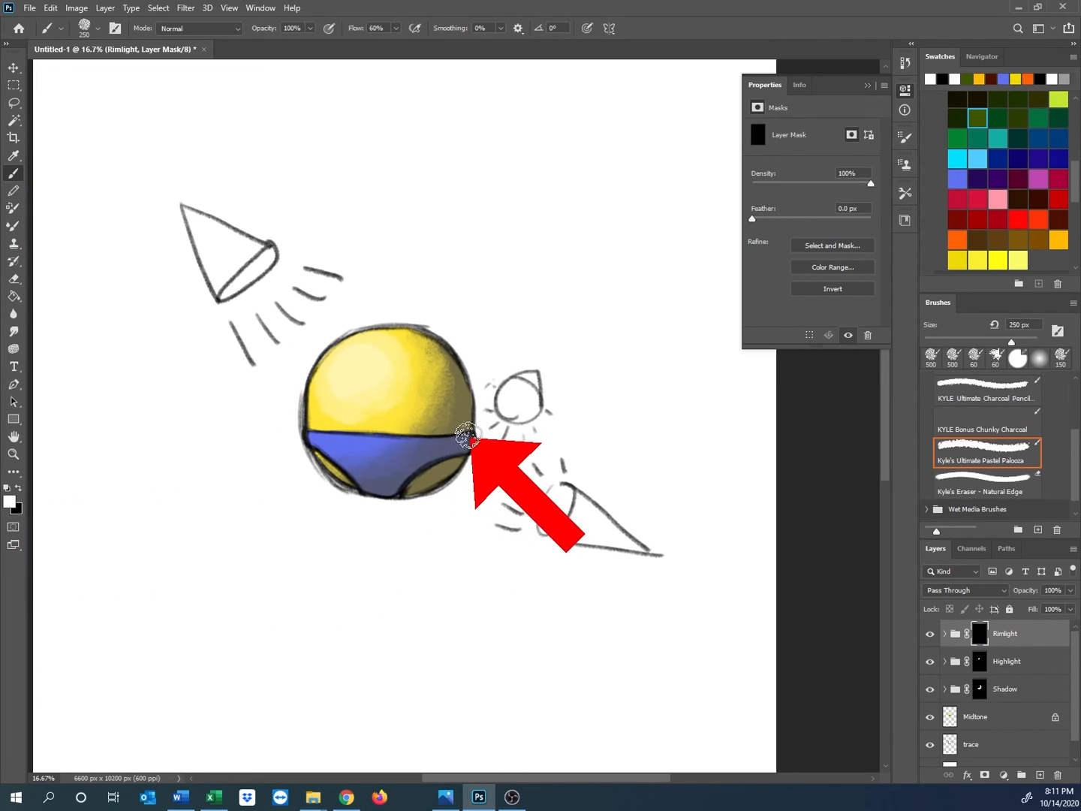
scroll(466, 427, "up", 1)
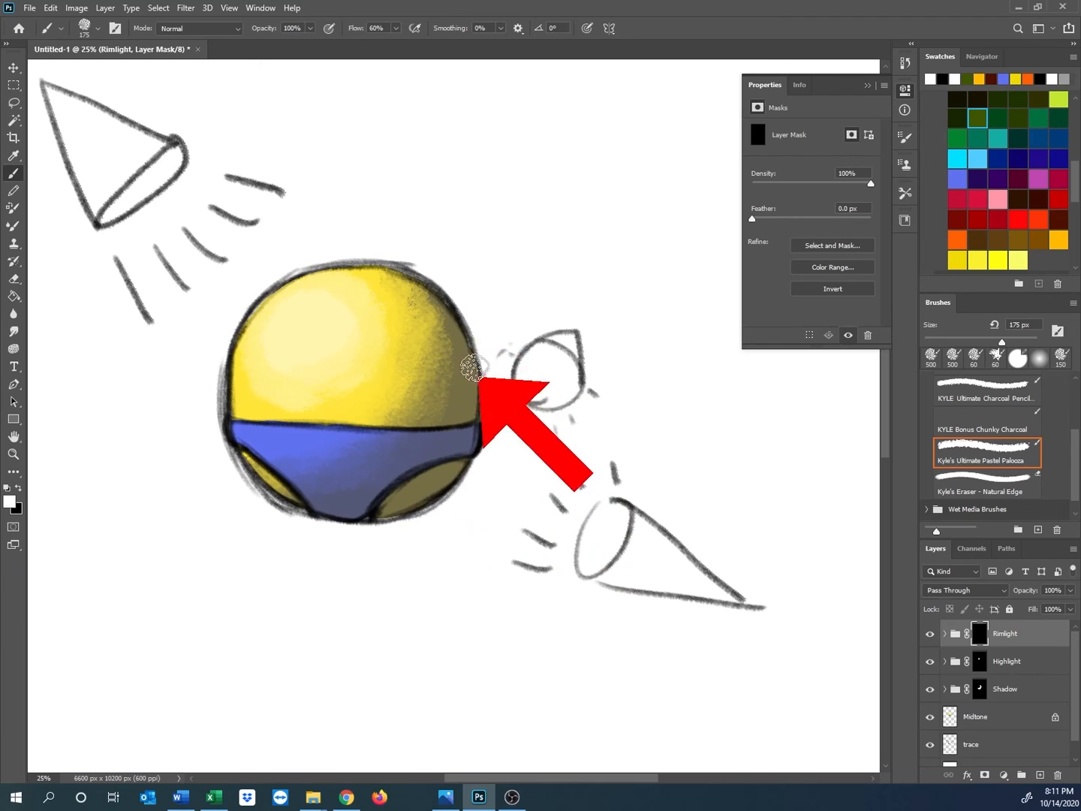
mouse_move(466, 332)
left_mouse_down()
mouse_move(471, 444)
mouse_move(463, 346)
mouse_move(453, 478)
mouse_move(468, 415)
mouse_move(414, 504)
mouse_move(439, 481)
mouse_move(451, 470)
mouse_move(352, 515)
mouse_move(450, 460)
mouse_move(412, 496)
mouse_move(423, 491)
mouse_move(454, 450)
mouse_move(374, 505)
mouse_move(476, 398)
mouse_move(459, 445)
mouse_move(470, 361)
mouse_move(472, 392)
mouse_move(465, 337)
mouse_move(458, 412)
mouse_move(482, 419)
mouse_move(463, 429)
mouse_move(463, 415)
mouse_move(427, 483)
mouse_move(460, 457)
mouse_move(390, 510)
mouse_move(423, 494)
mouse_move(350, 511)
mouse_move(469, 434)
mouse_move(443, 484)
mouse_move(464, 347)
left_mouse_up()
Enlarge the brush to 200 px and extend the rim light in white along the ball's bottom and upper-right edges.
key("]")
key("x")
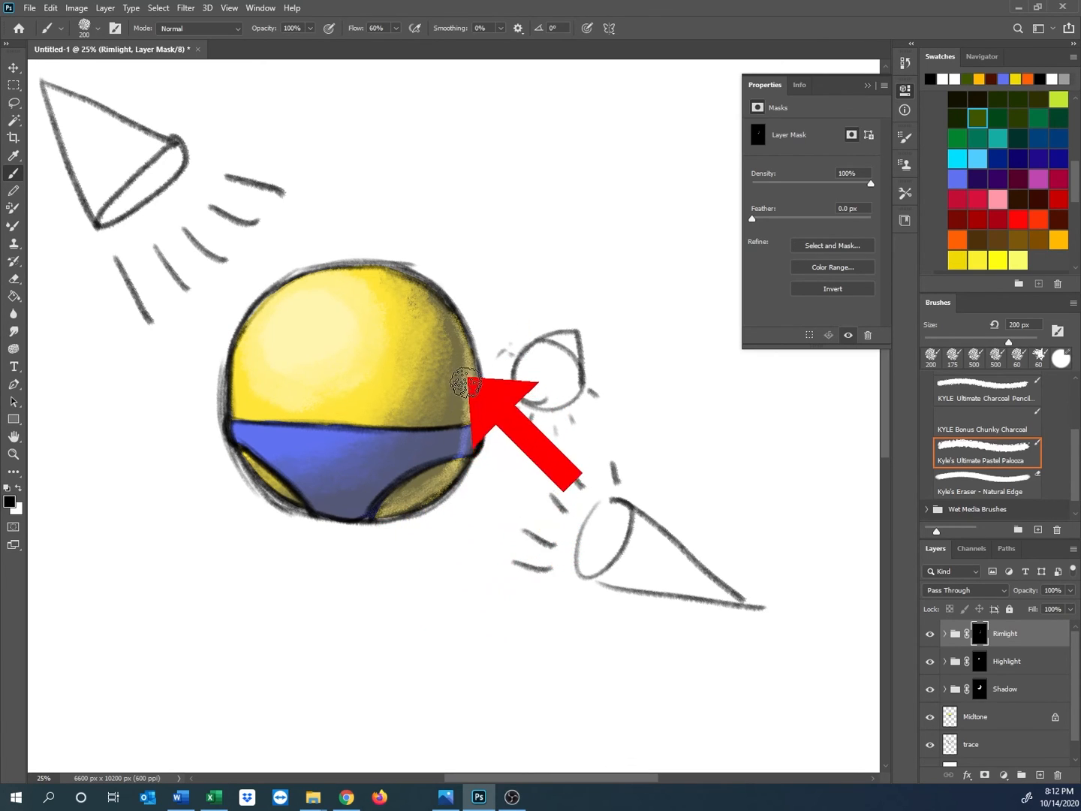
scroll(481, 546, "down", 2)
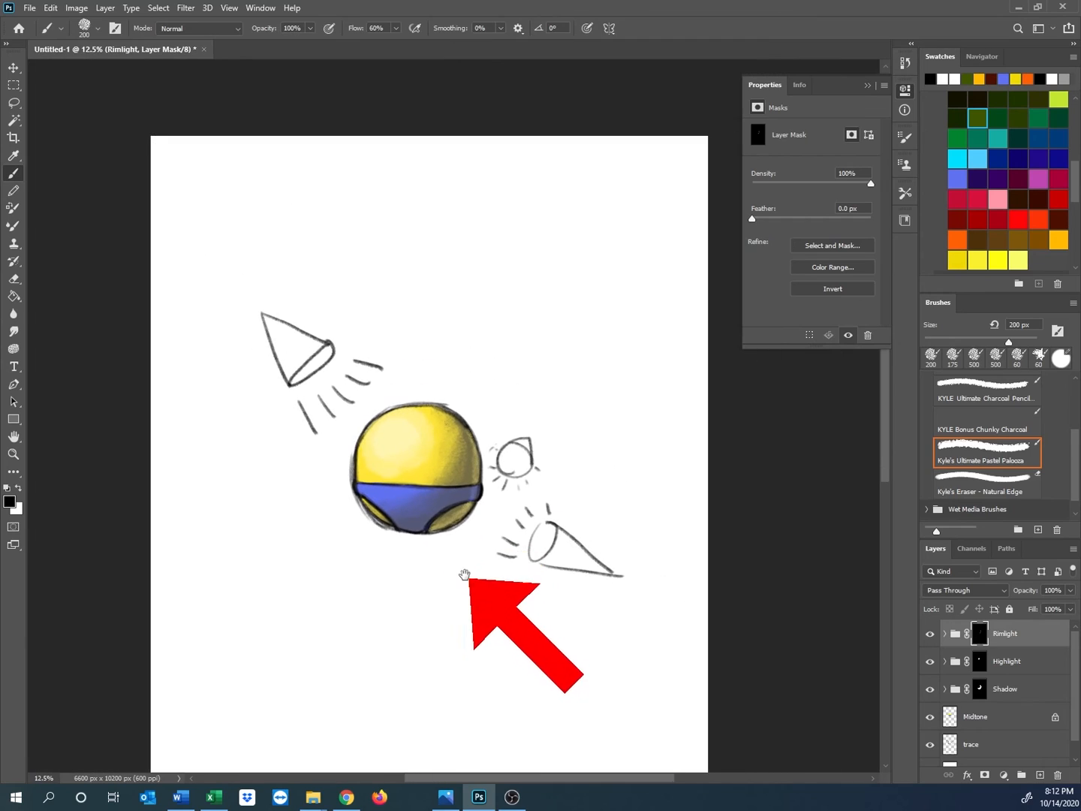
left_click_drag(467, 575, 408, 578)
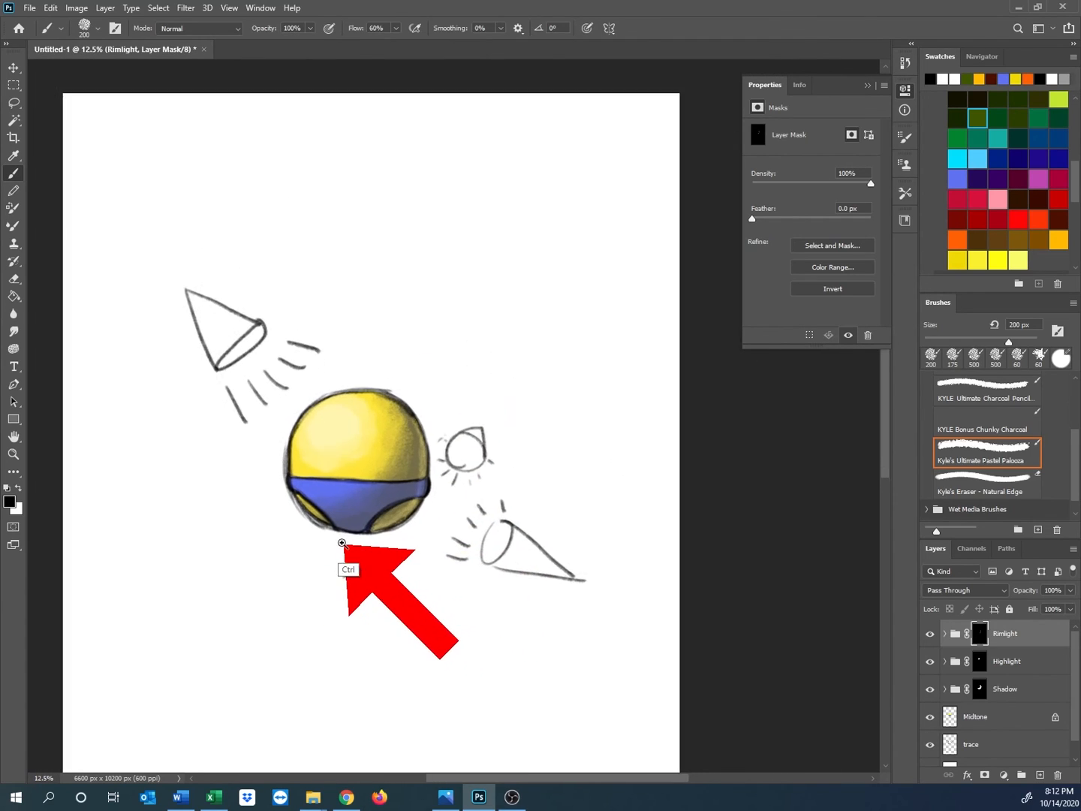
scroll(341, 555, "up", 2)
key("x")
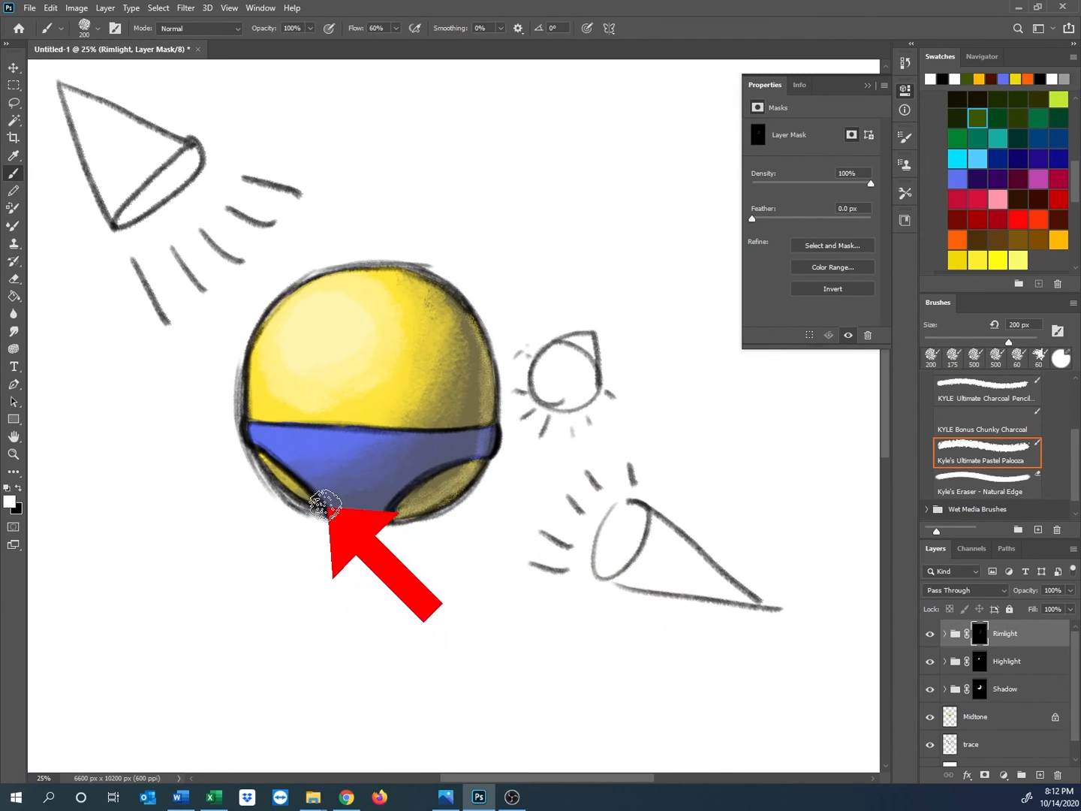
mouse_move(324, 504)
left_mouse_down()
mouse_move(407, 511)
mouse_move(288, 486)
mouse_move(368, 504)
left_mouse_up()
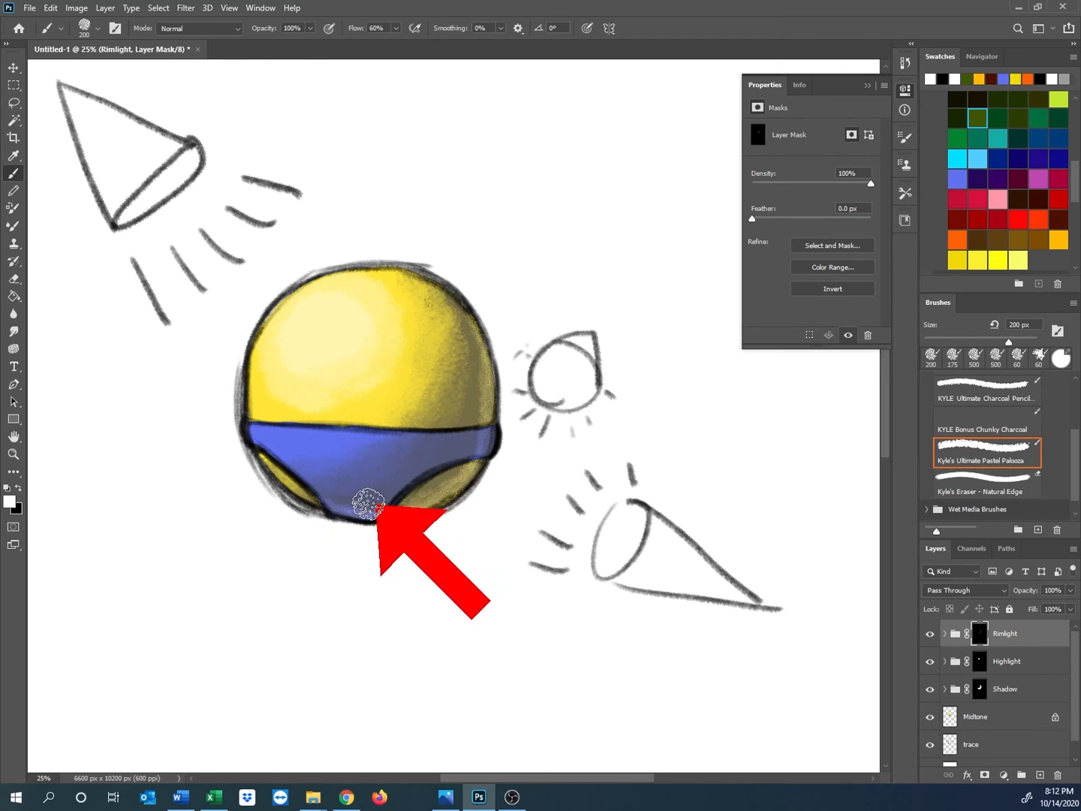
mouse_move(481, 327)
left_mouse_down()
mouse_move(477, 441)
mouse_move(489, 430)
mouse_move(482, 344)
left_mouse_up()
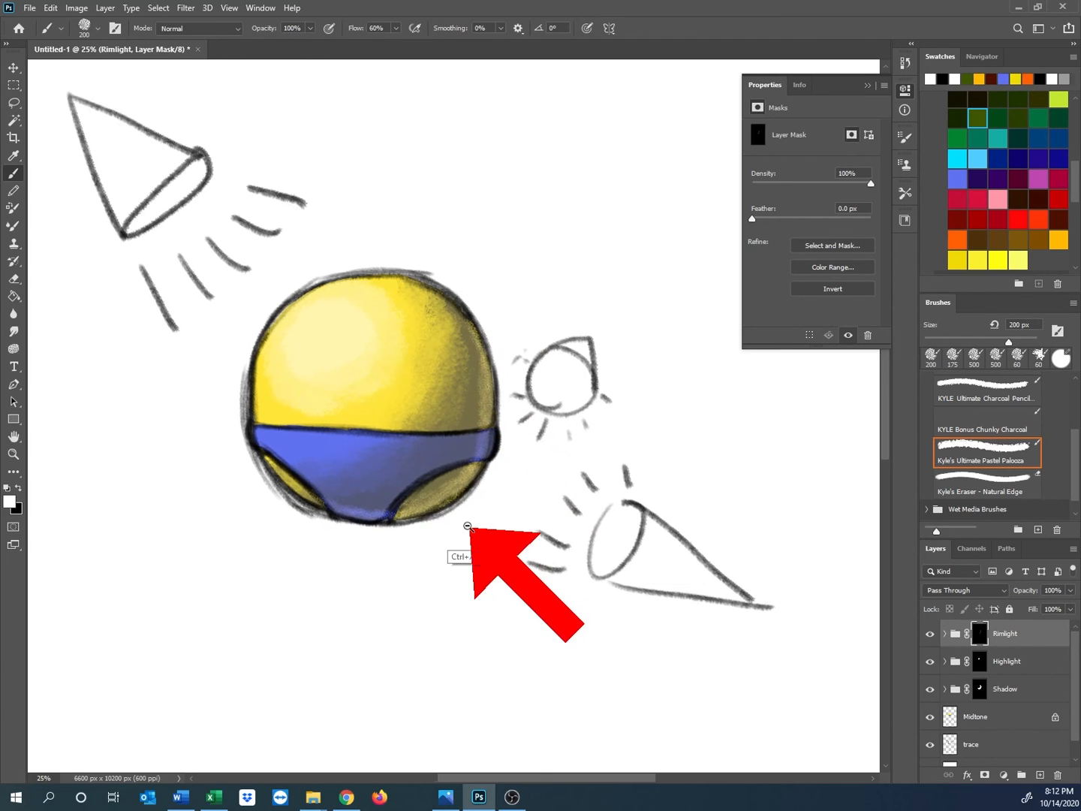
Hide the Rimlight, Highlight and Shadow groups, and show them again from Shadow up to Rimlight to compare the shading.
key("ctrl+minus")
key("ctrl+minus")
key("ctrl+equal")
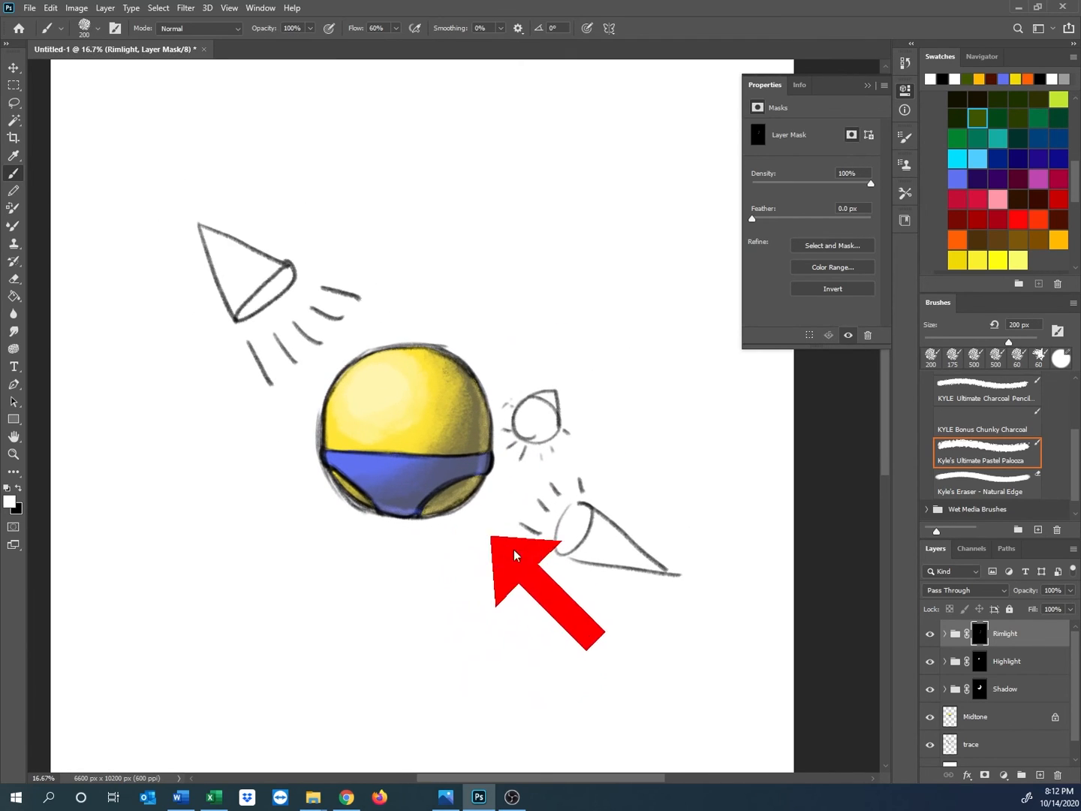
left_click(929, 634)
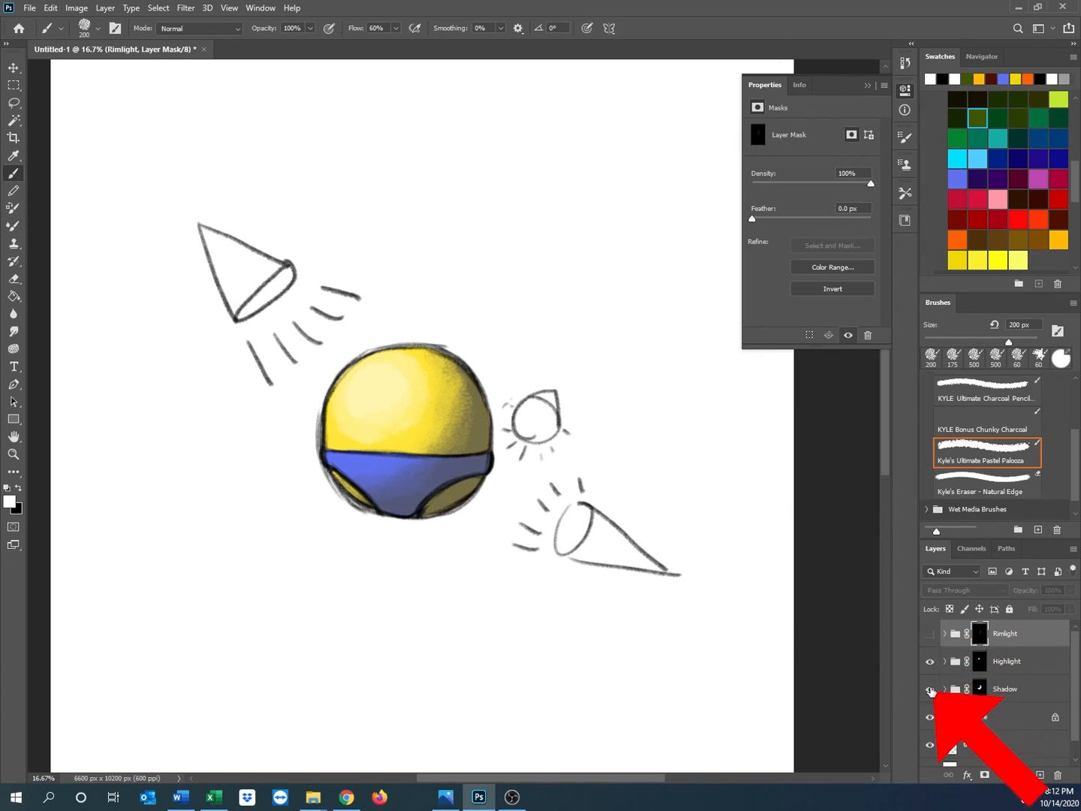
left_click(930, 661)
left_click(929, 689)
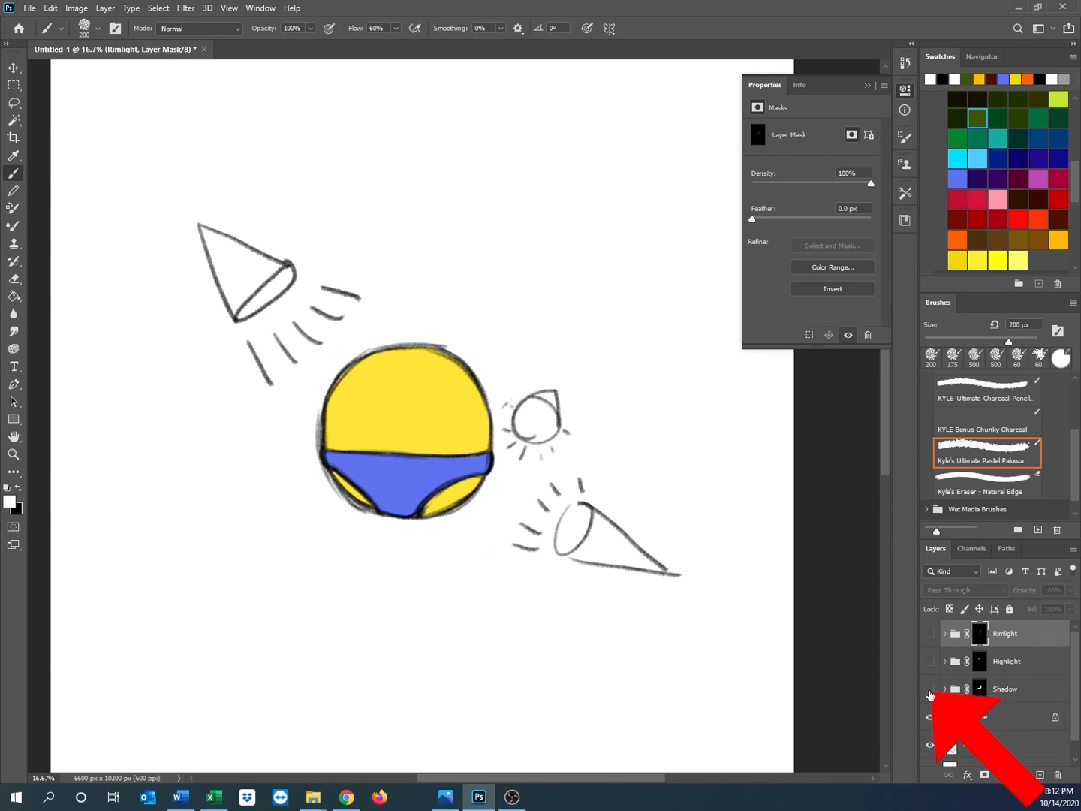
left_click(930, 689)
left_click(930, 660)
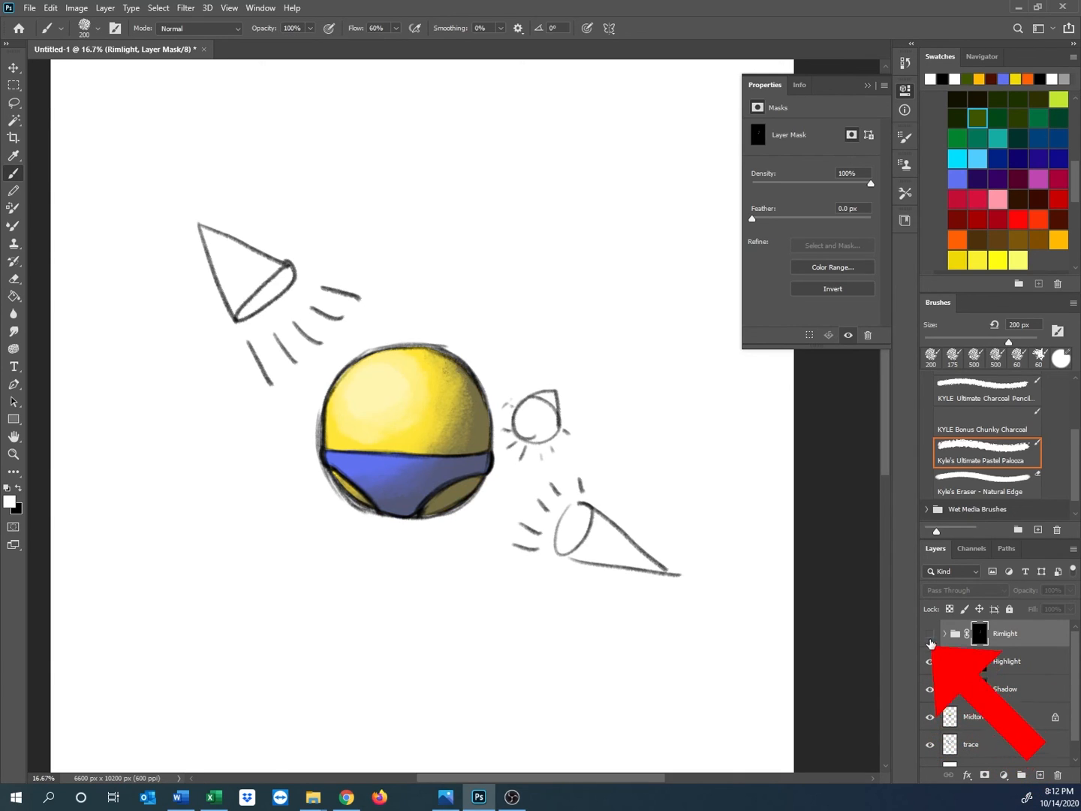
left_click(929, 635)
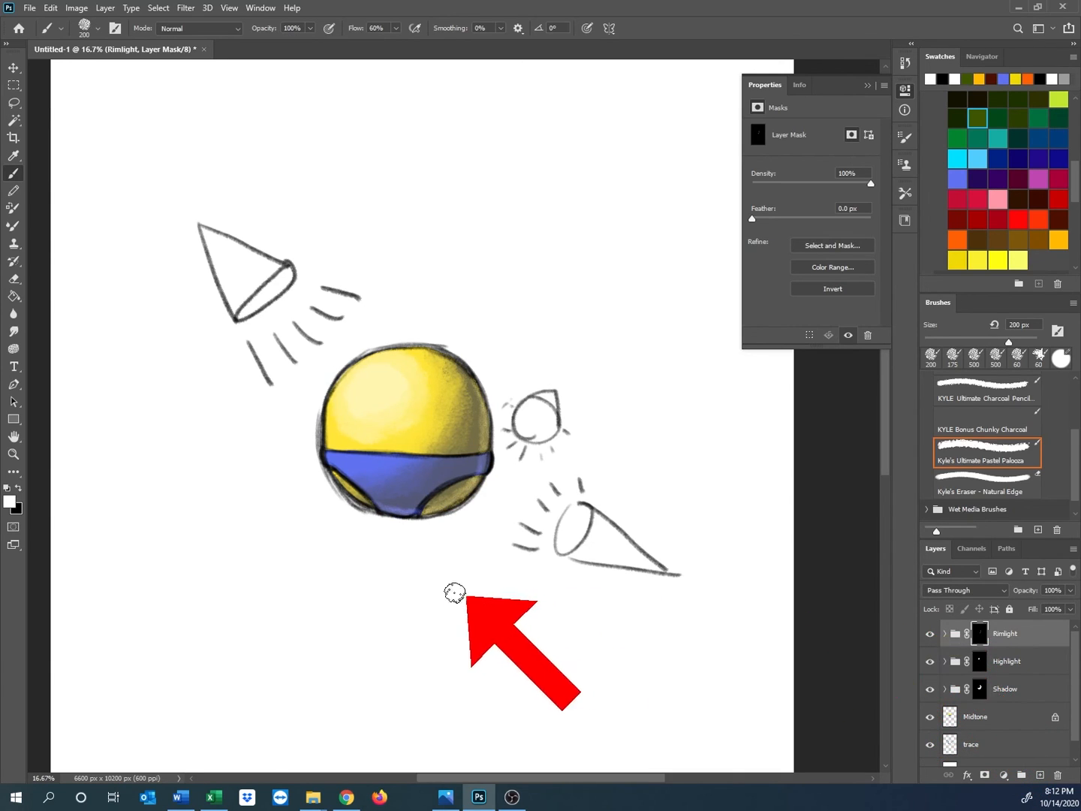
scroll(463, 536, "up", 1)
mouse_move(465, 537)
left_mouse_down()
mouse_move(570, 633)
mouse_move(543, 647)
left_mouse_up()
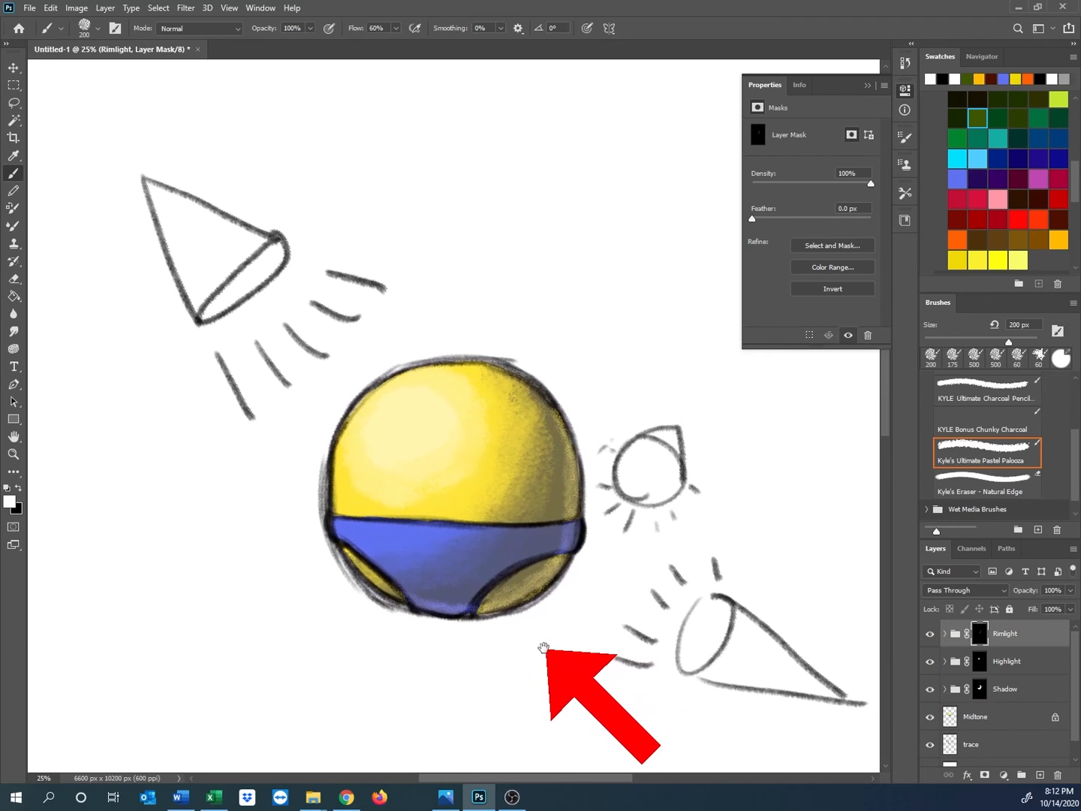